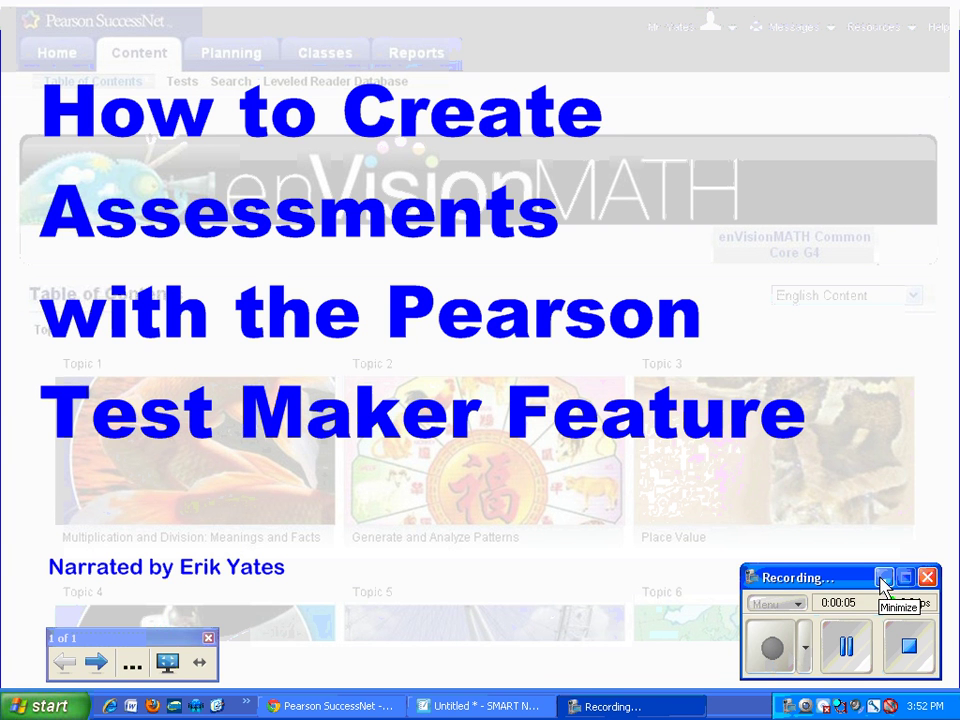
Step: Move the recorder aside and bring up the Pearson SuccessNet teacher home page in Chrome
{"action": "left_click", "coordinate": [883, 588]}
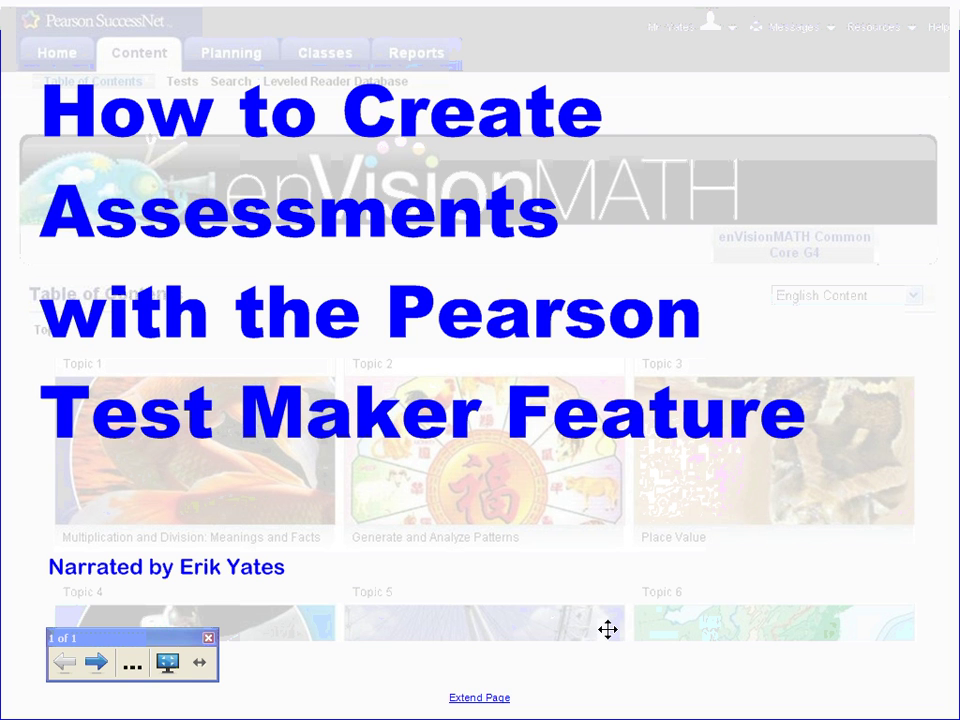
{"action": "key", "text": "alt+Tab"}
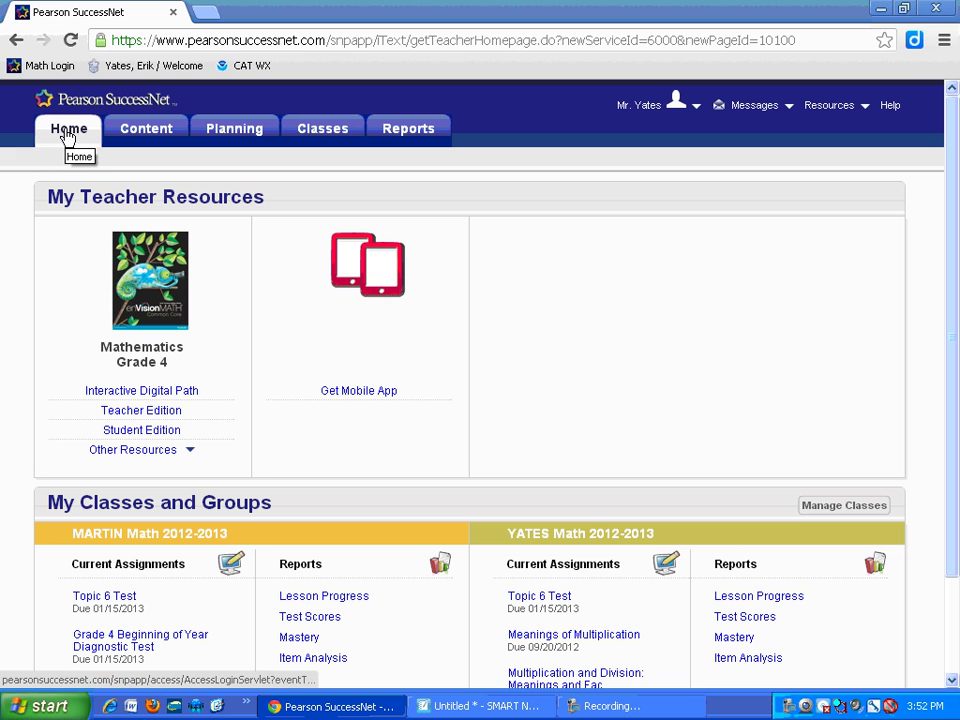
Step: Open My Tests from the Planning menu and start building a new test
{"action": "mouse_move", "coordinate": [230, 133]}
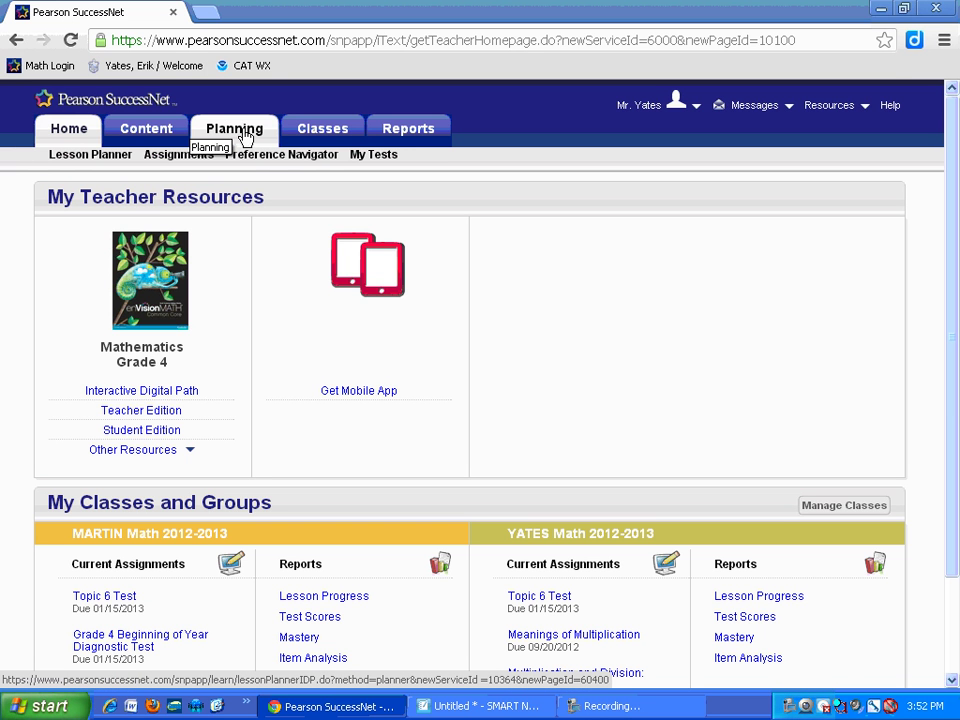
{"action": "left_click", "coordinate": [368, 158]}
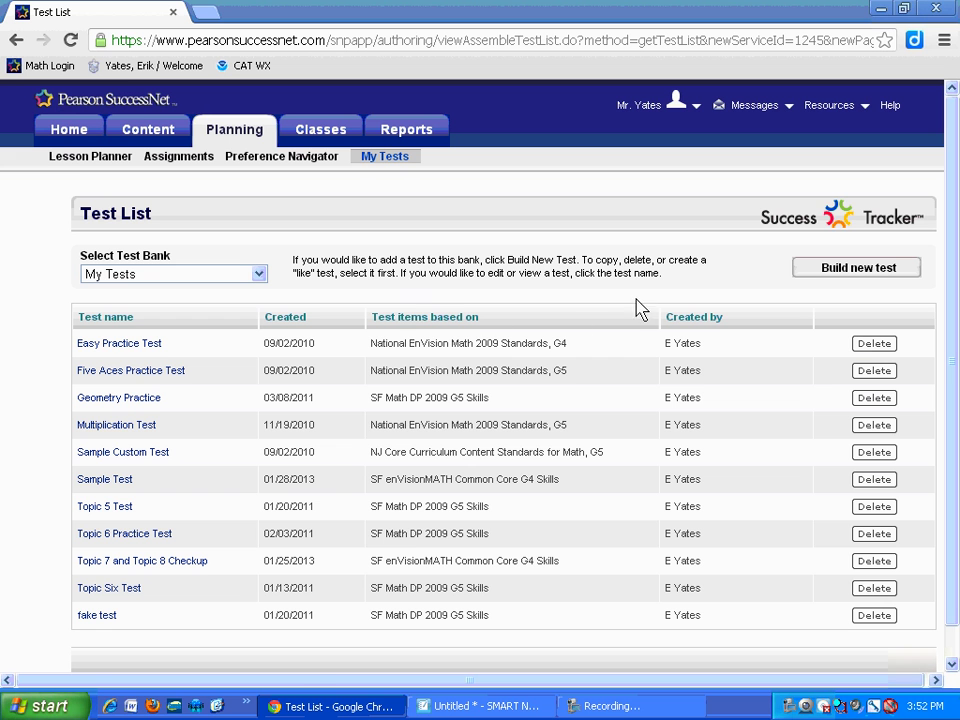
{"action": "left_click", "coordinate": [855, 274]}
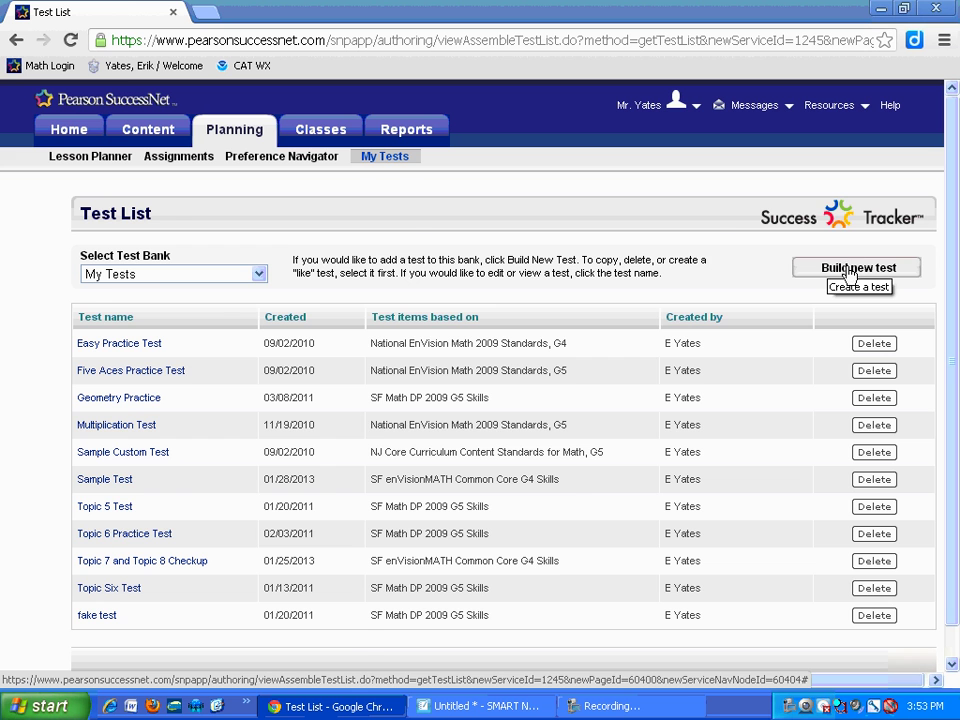
{"action": "left_click", "coordinate": [849, 277]}
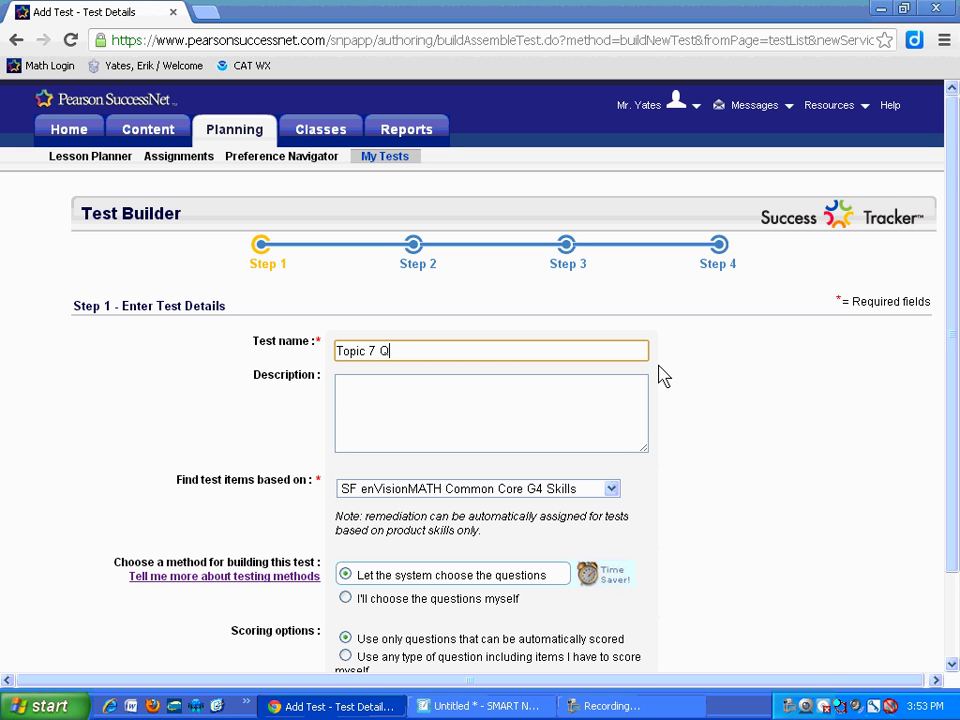
Step: Name the test 'Topic 7 Quiz' with no description, pick questions manually, and continue
{"action": "left_click", "coordinate": [572, 405]}
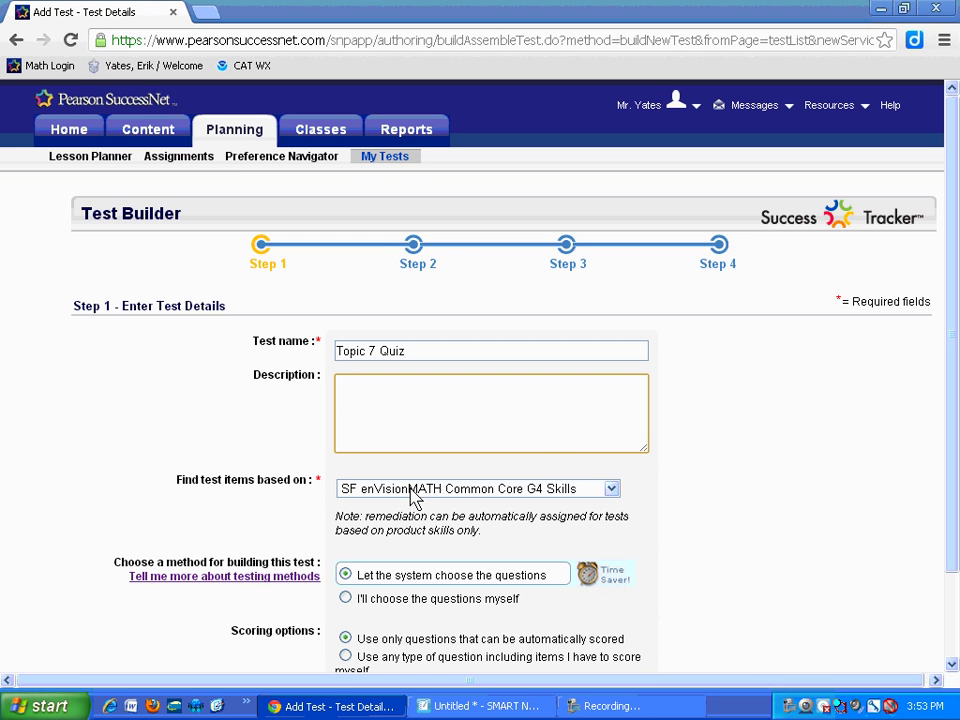
{"action": "left_click", "coordinate": [546, 498]}
{"action": "scroll", "coordinate": [546, 506], "scroll_direction": "down", "scroll_amount": 2}
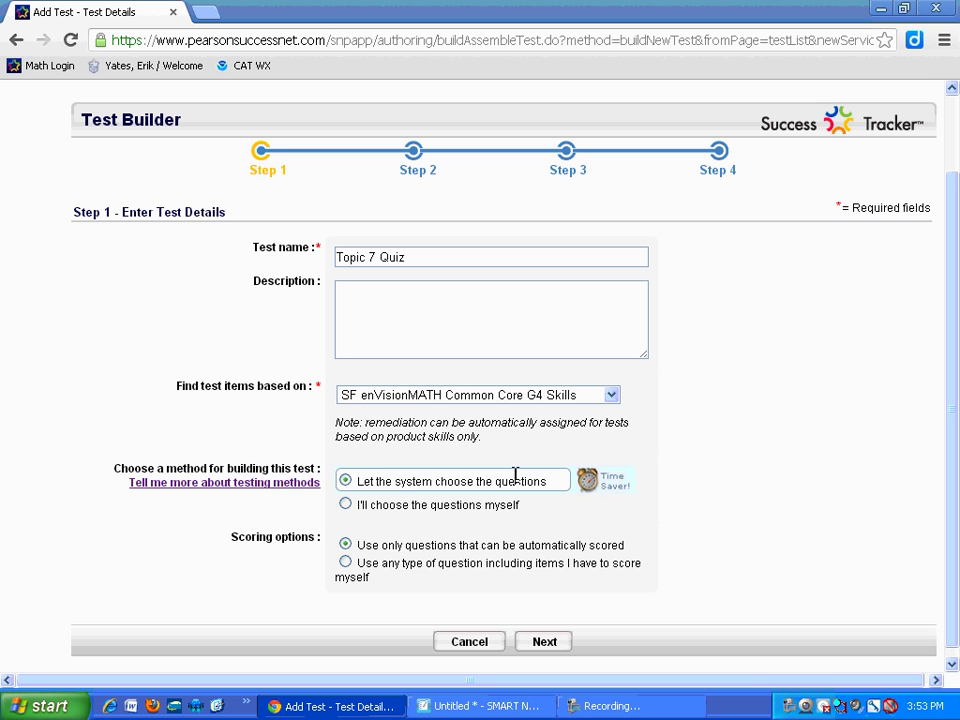
{"action": "left_click", "coordinate": [346, 506]}
{"action": "scroll", "coordinate": [395, 530], "scroll_direction": "down", "scroll_amount": 1}
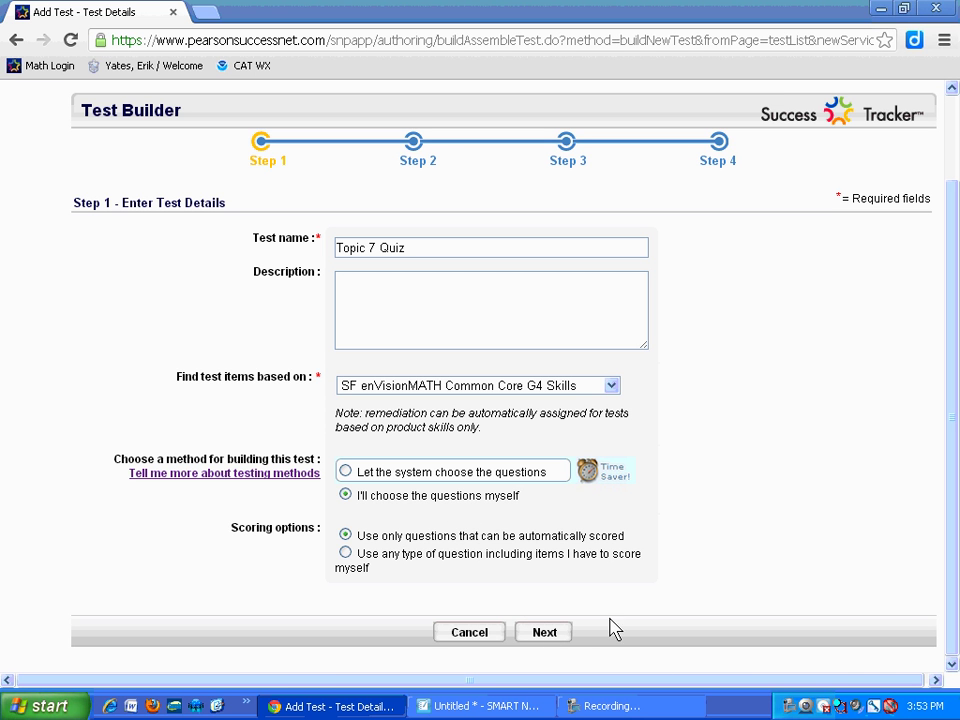
{"action": "left_click", "coordinate": [548, 634]}
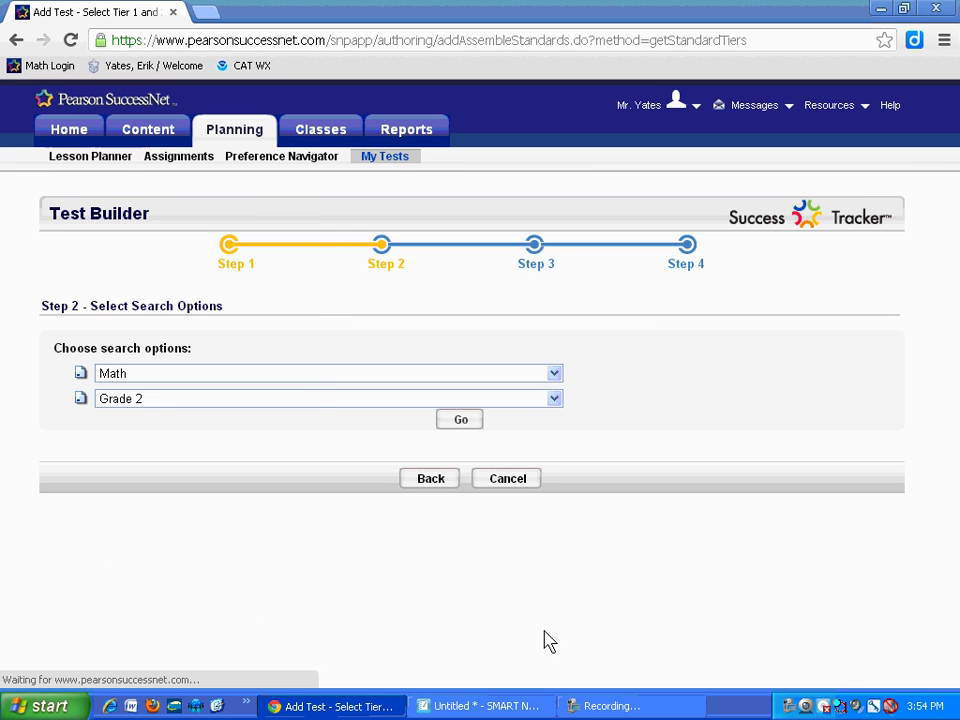
Step: Search Grade 4 Math, include Topic 07, and continue to its lessons
{"action": "left_click", "coordinate": [214, 400]}
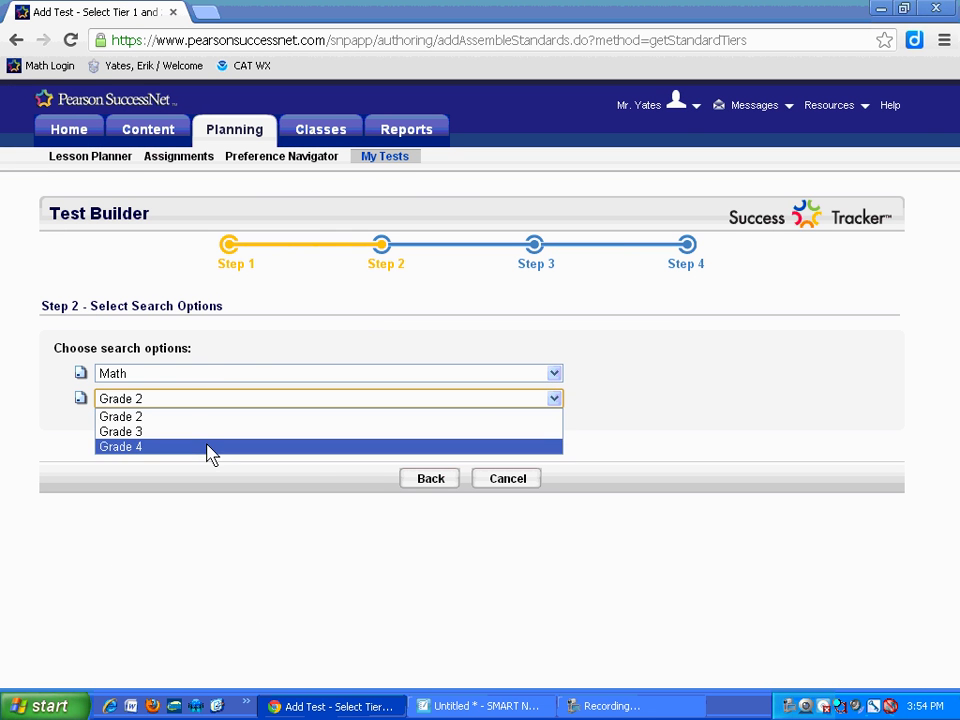
{"action": "left_click", "coordinate": [210, 447]}
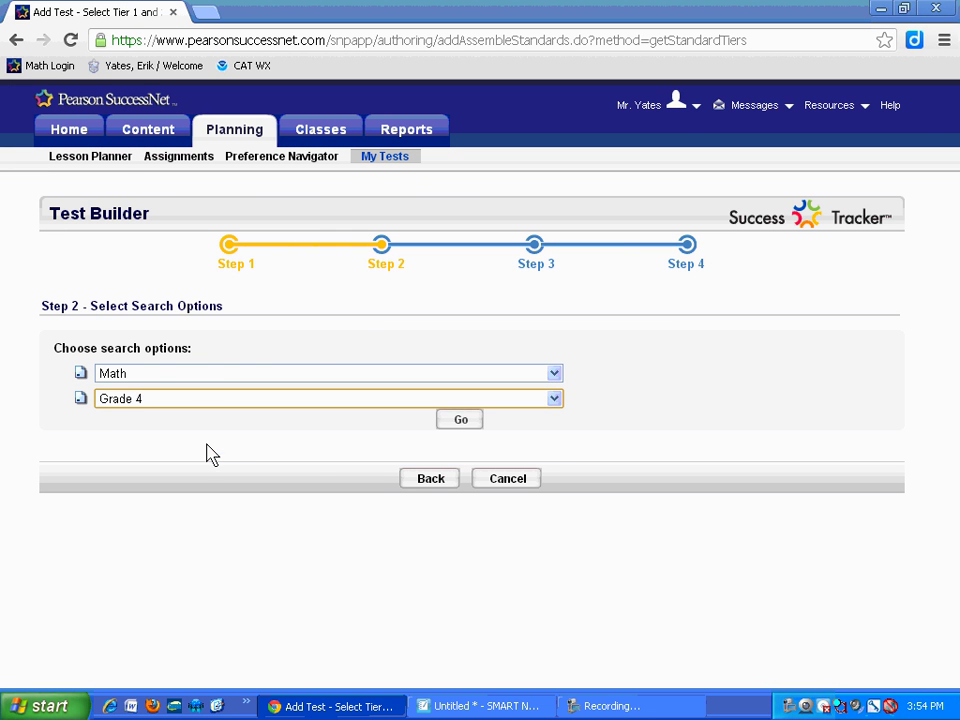
{"action": "left_click", "coordinate": [467, 418]}
{"action": "scroll", "coordinate": [285, 480], "scroll_direction": "down", "scroll_amount": 3}
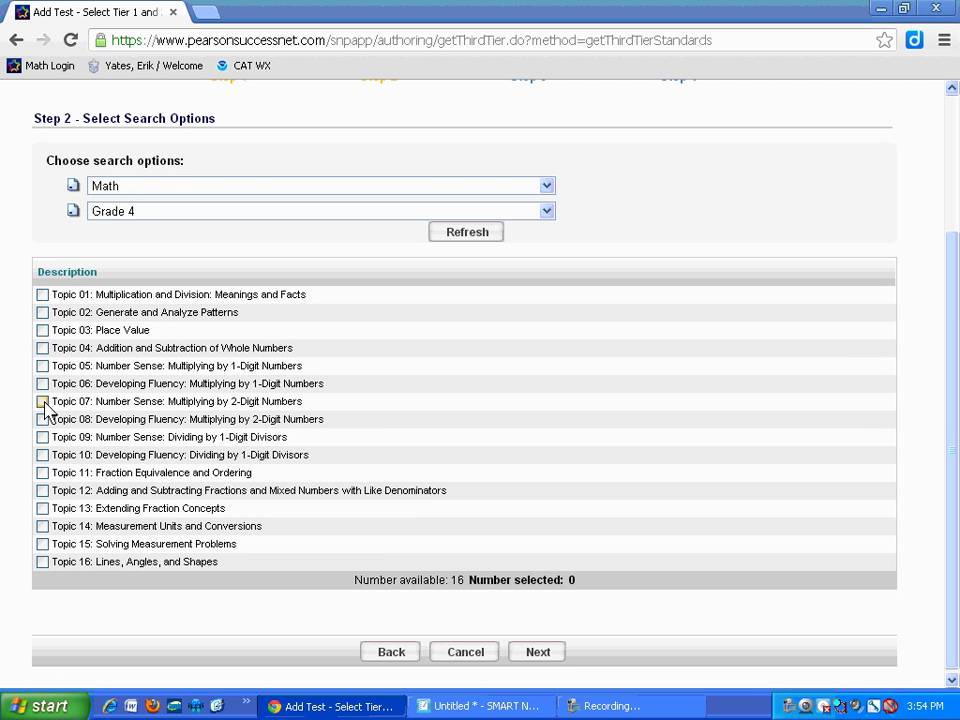
{"action": "left_click", "coordinate": [42, 402]}
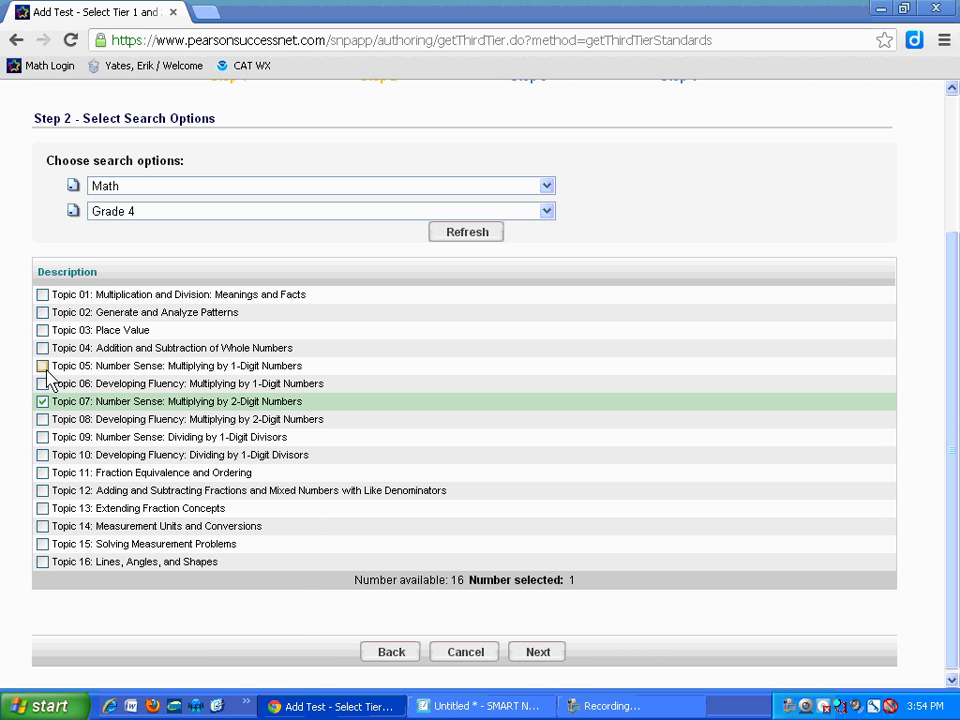
{"action": "left_click", "coordinate": [545, 655]}
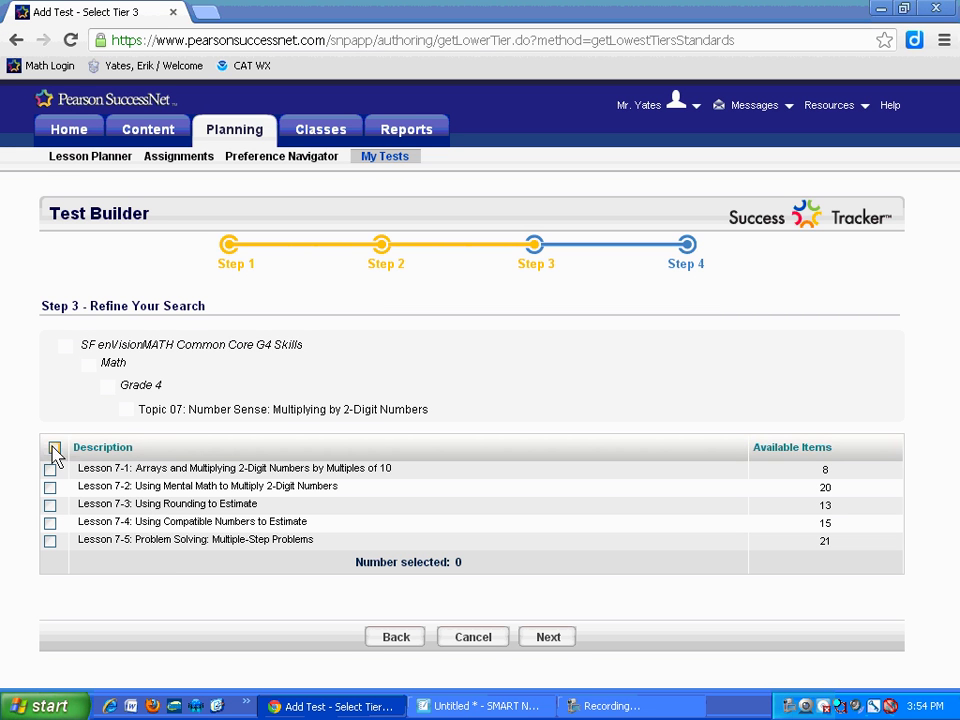
Step: Restrict the test items to Lesson 7-2 only and continue to item selection
{"action": "left_click", "coordinate": [54, 448]}
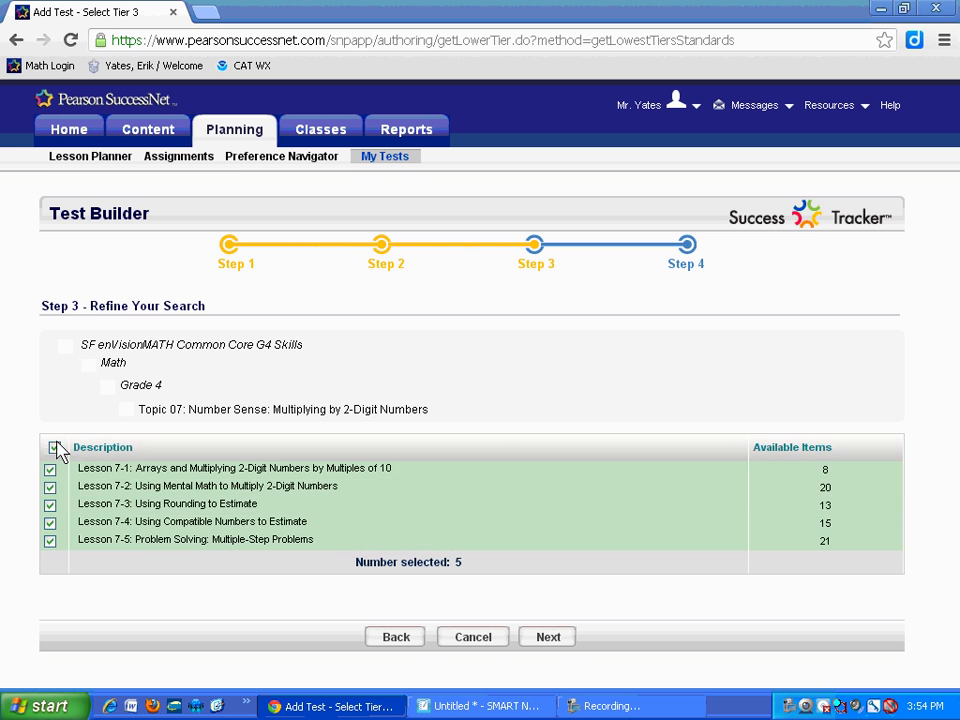
{"action": "left_click", "coordinate": [55, 448]}
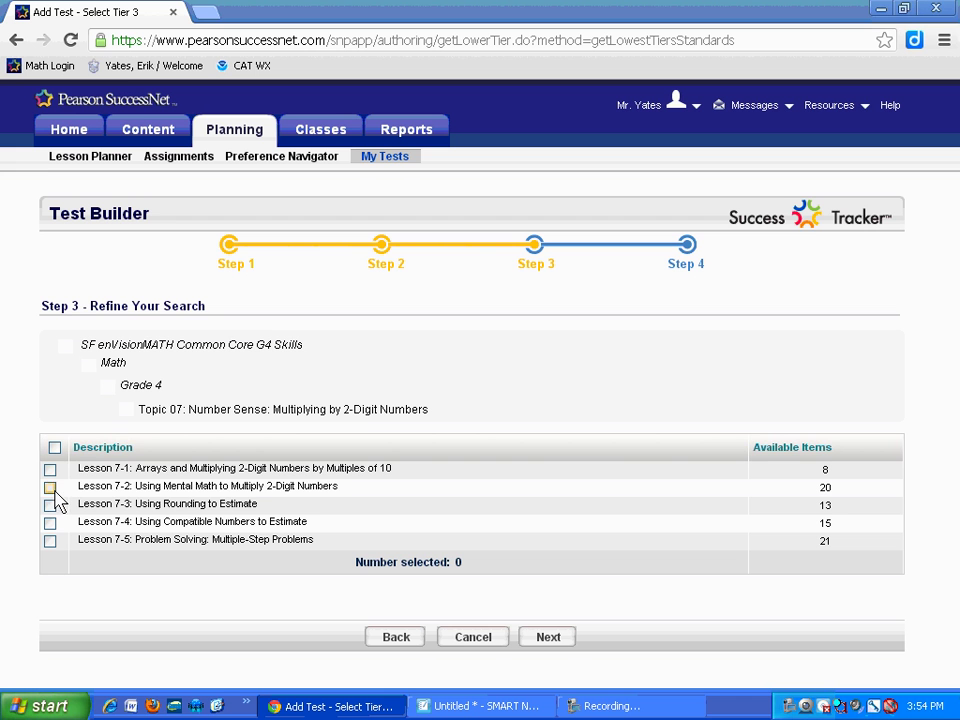
{"action": "left_click", "coordinate": [50, 488]}
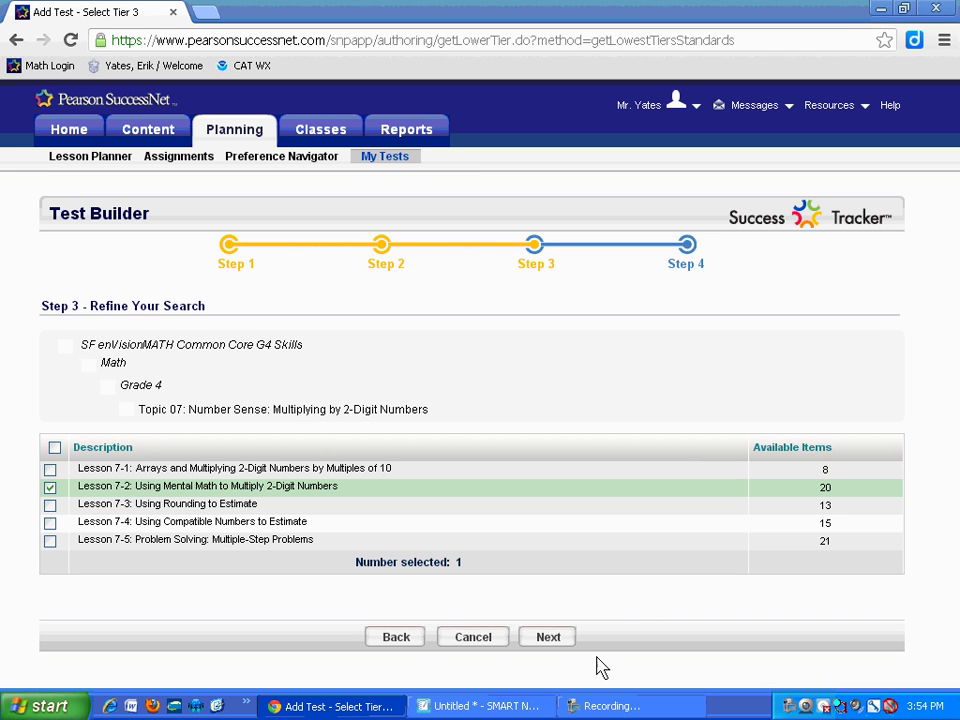
{"action": "left_click", "coordinate": [553, 646]}
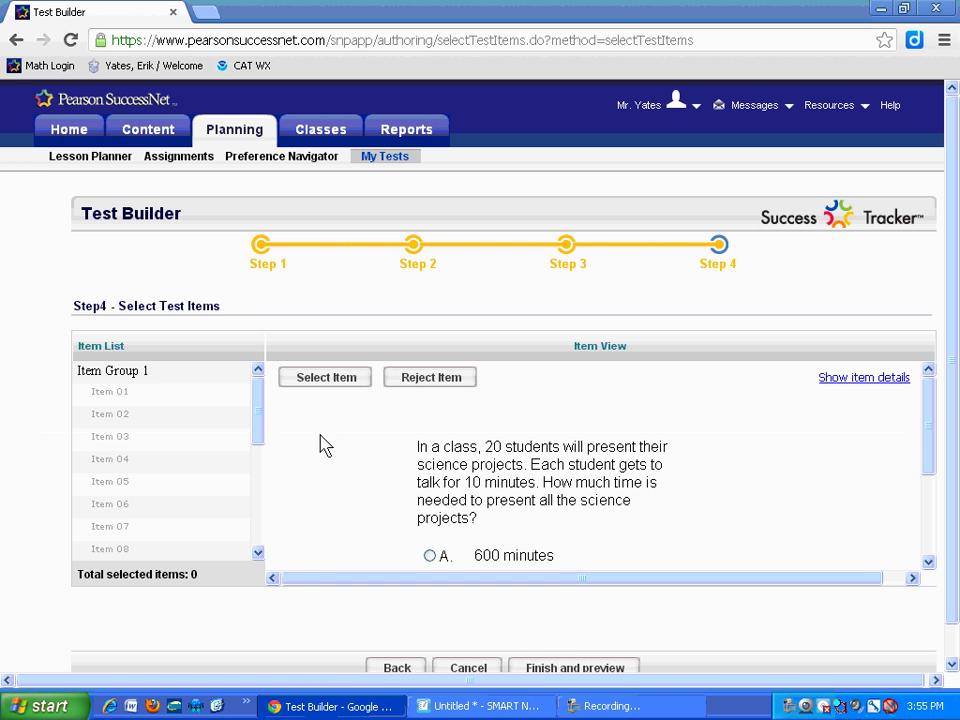
Step: Browse the item list and reject Item 01, the science-projects question
{"action": "left_click_drag", "start_coordinate": [259, 401], "coordinate": [253, 521]}
{"action": "left_click", "coordinate": [110, 540]}
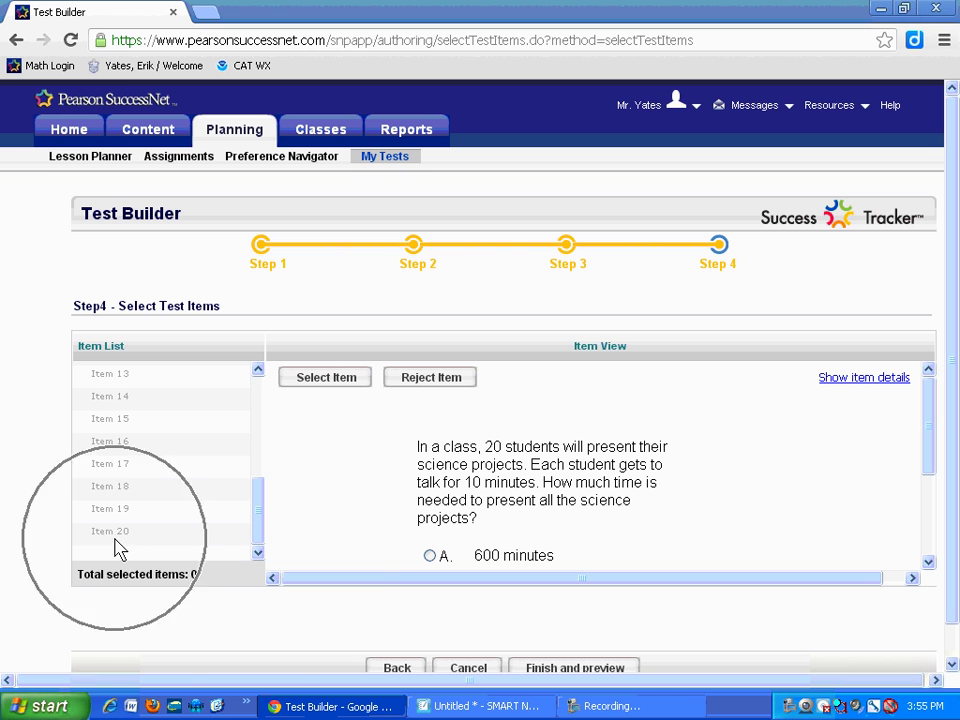
{"action": "left_click_drag", "start_coordinate": [258, 535], "coordinate": [261, 422]}
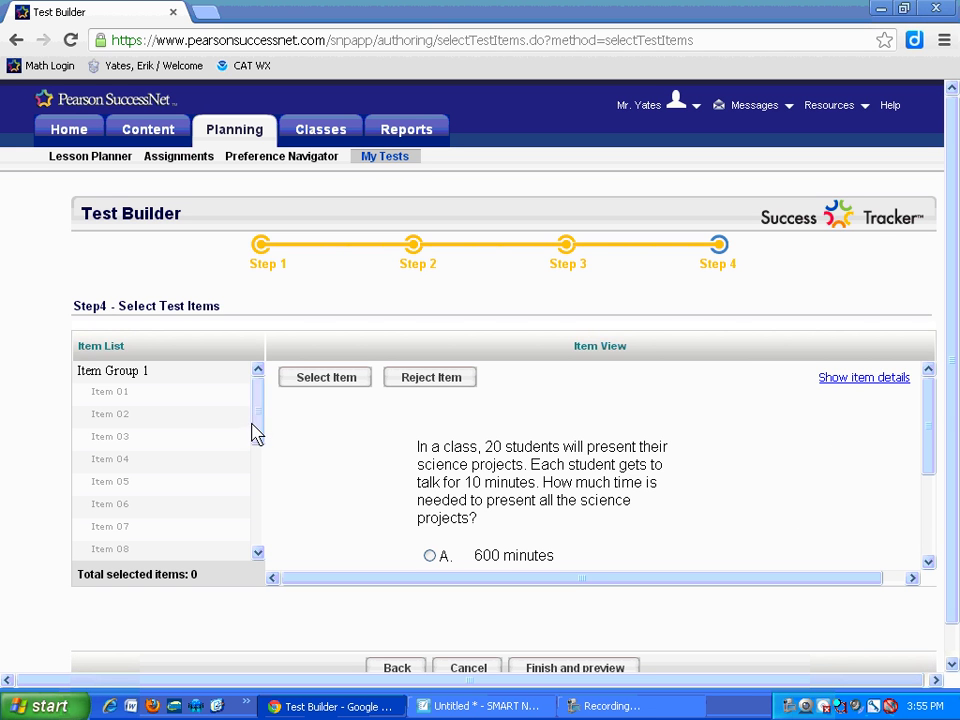
{"action": "left_click_drag", "start_coordinate": [930, 412], "coordinate": [923, 490]}
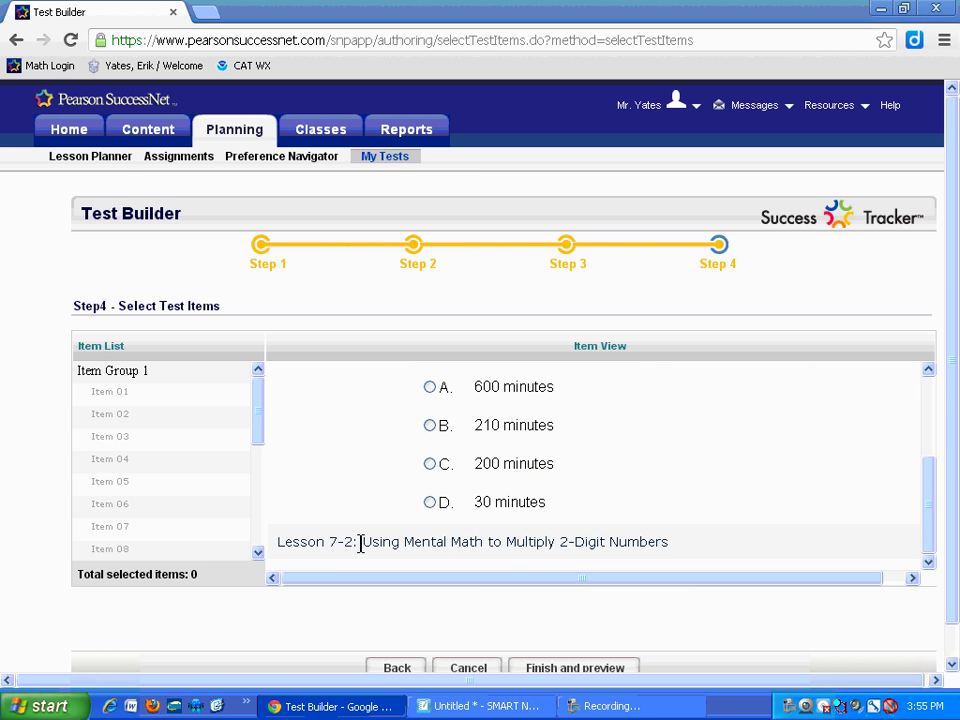
{"action": "left_click_drag", "start_coordinate": [926, 531], "coordinate": [932, 444]}
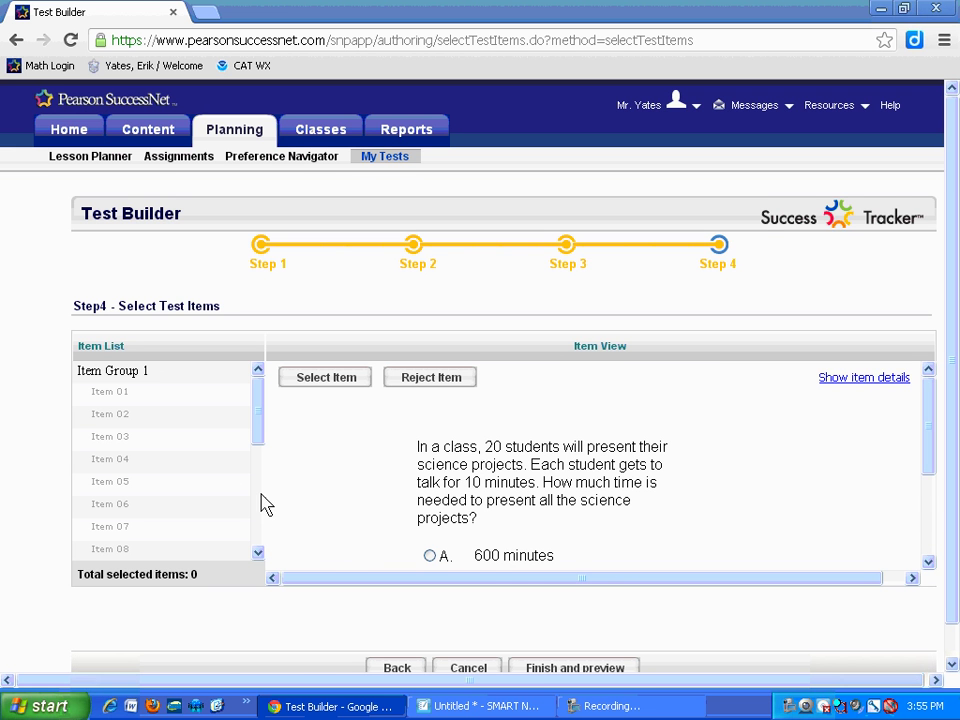
{"action": "left_click", "coordinate": [445, 381]}
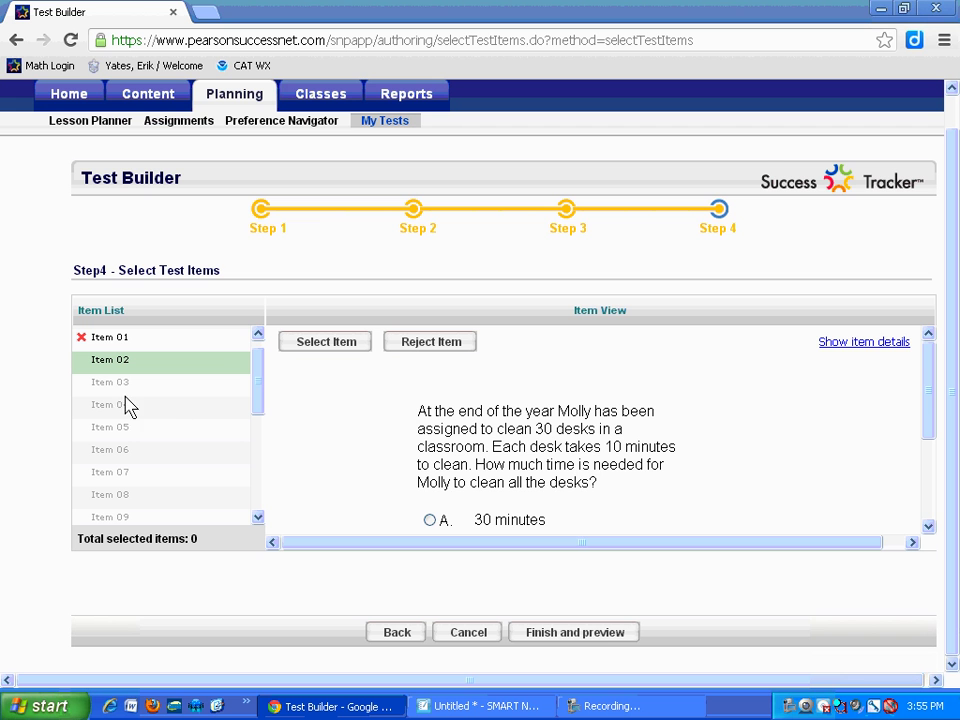
Step: Add Items 02, 03 and 05 to the quiz
{"action": "left_click", "coordinate": [329, 346]}
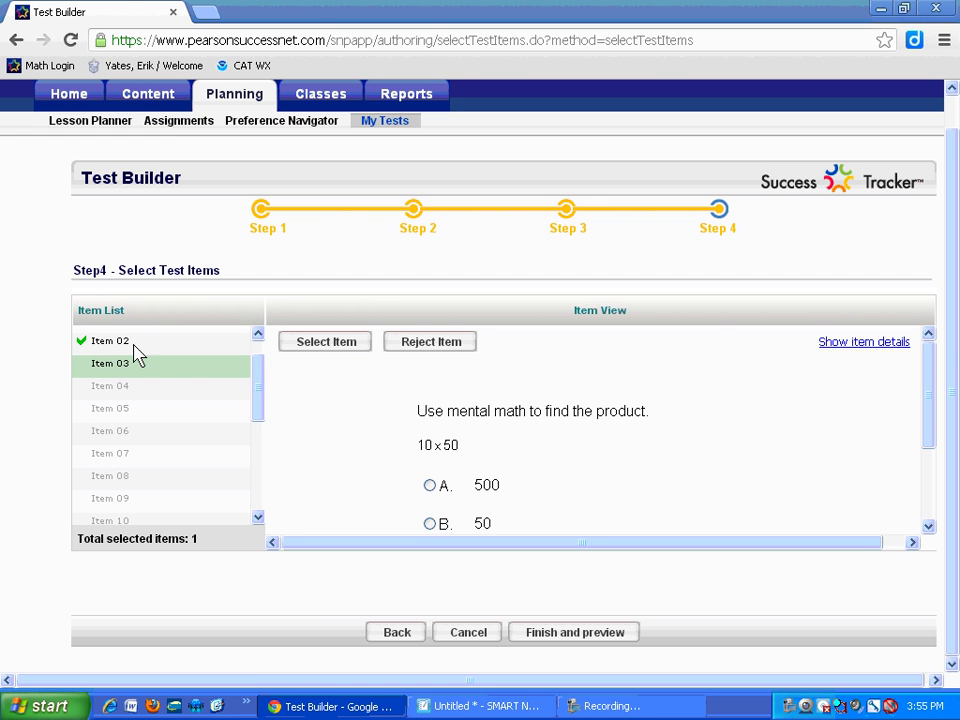
{"action": "left_click", "coordinate": [256, 336]}
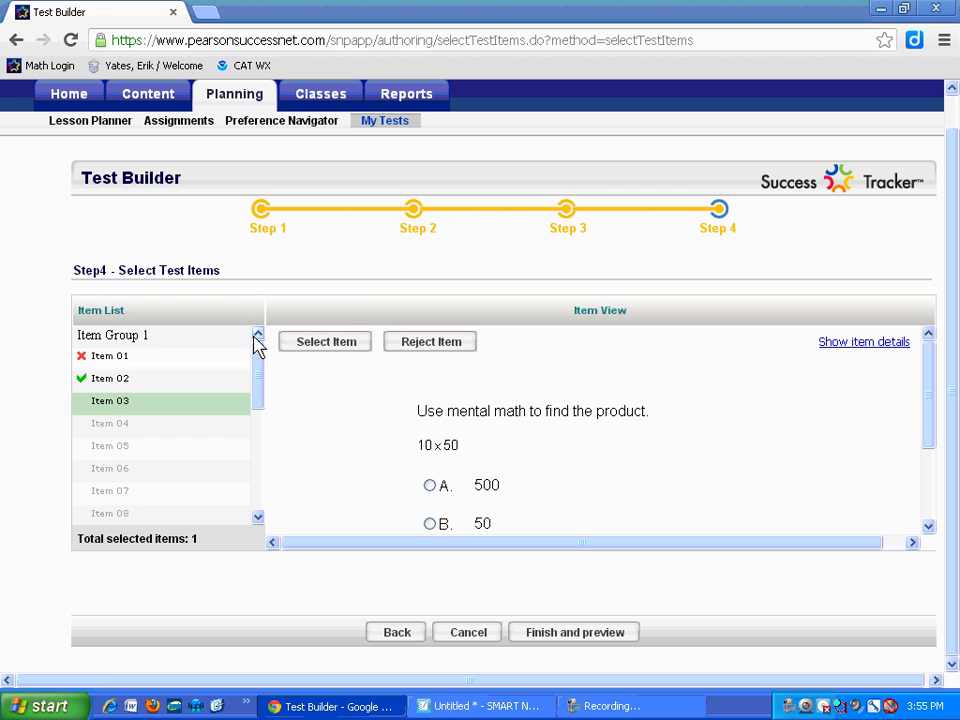
{"action": "left_click", "coordinate": [120, 358]}
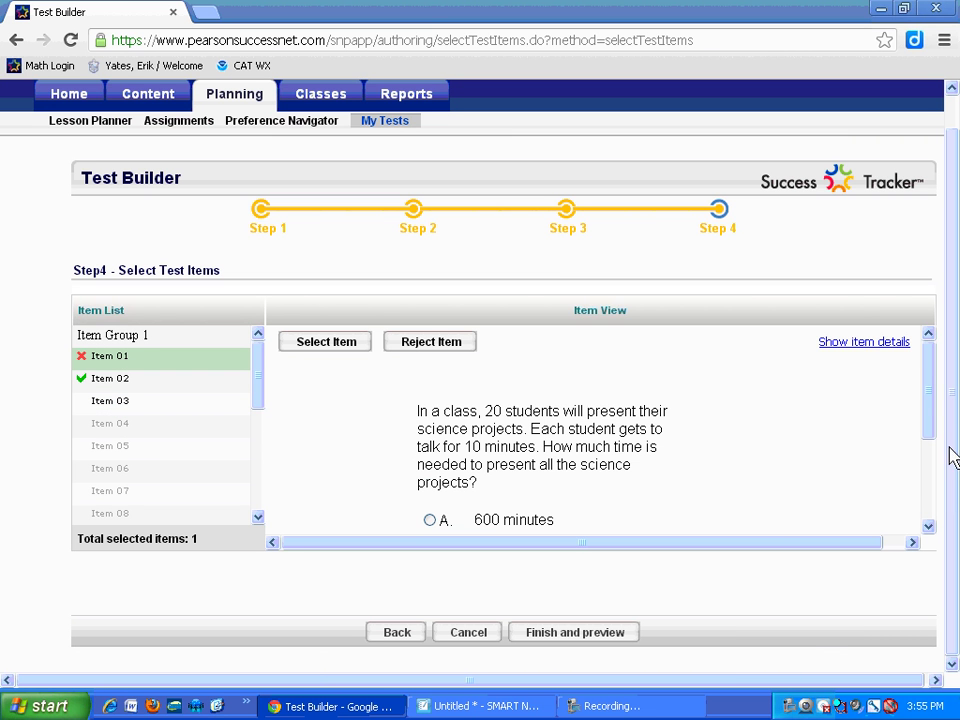
{"action": "mouse_move", "coordinate": [932, 429]}
{"action": "left_mouse_down"}
{"action": "mouse_move", "coordinate": [925, 476]}
{"action": "mouse_move", "coordinate": [921, 418]}
{"action": "left_mouse_up"}
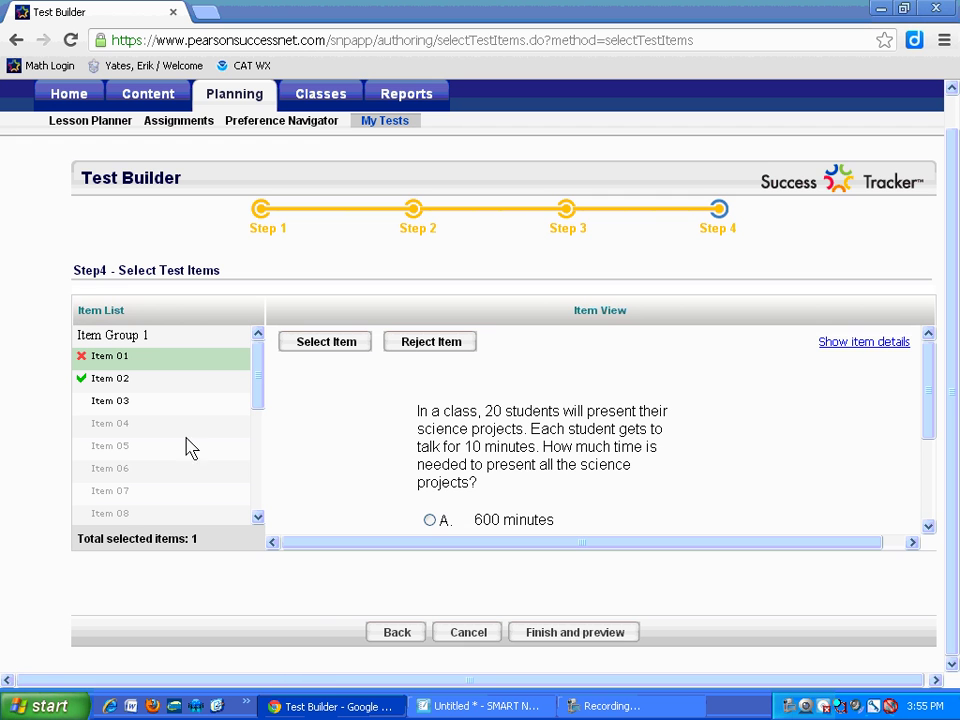
{"action": "left_click", "coordinate": [112, 404]}
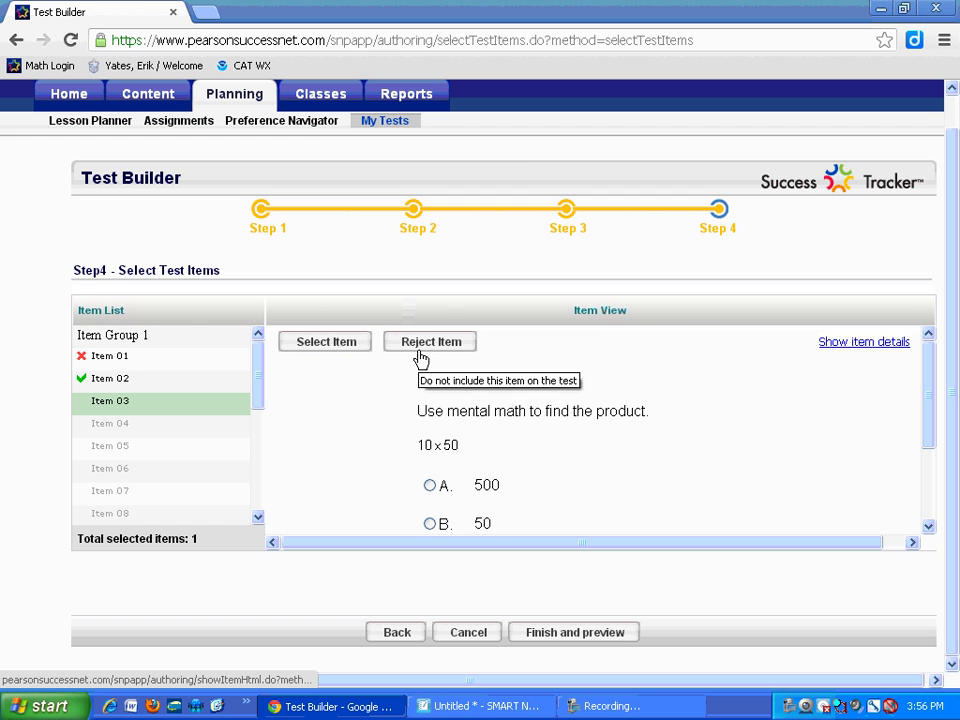
{"action": "left_click", "coordinate": [344, 352]}
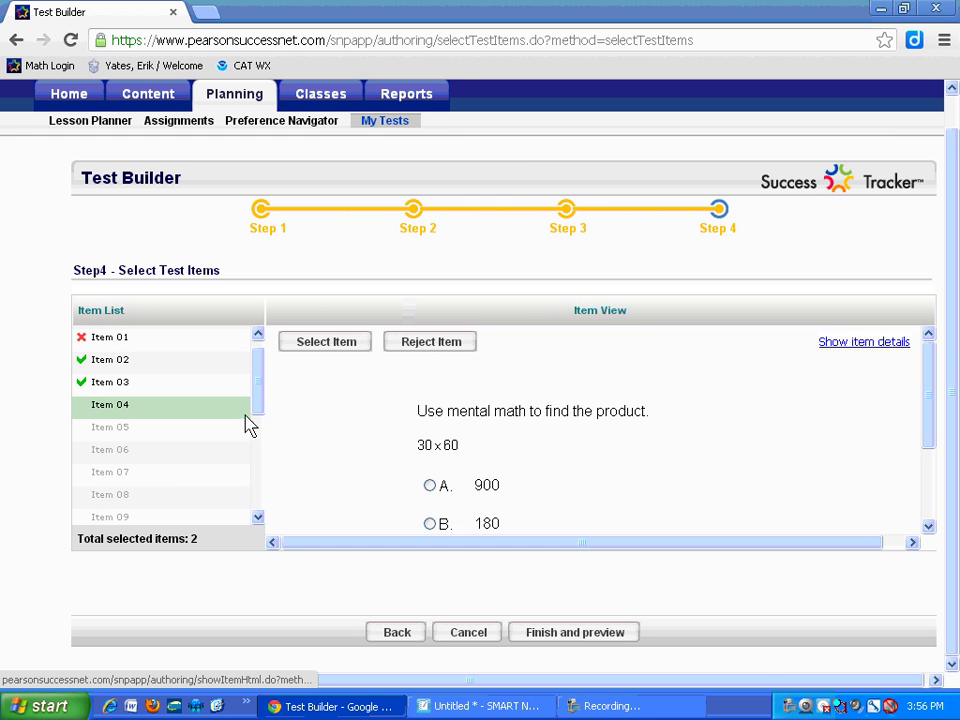
{"action": "left_click", "coordinate": [129, 436]}
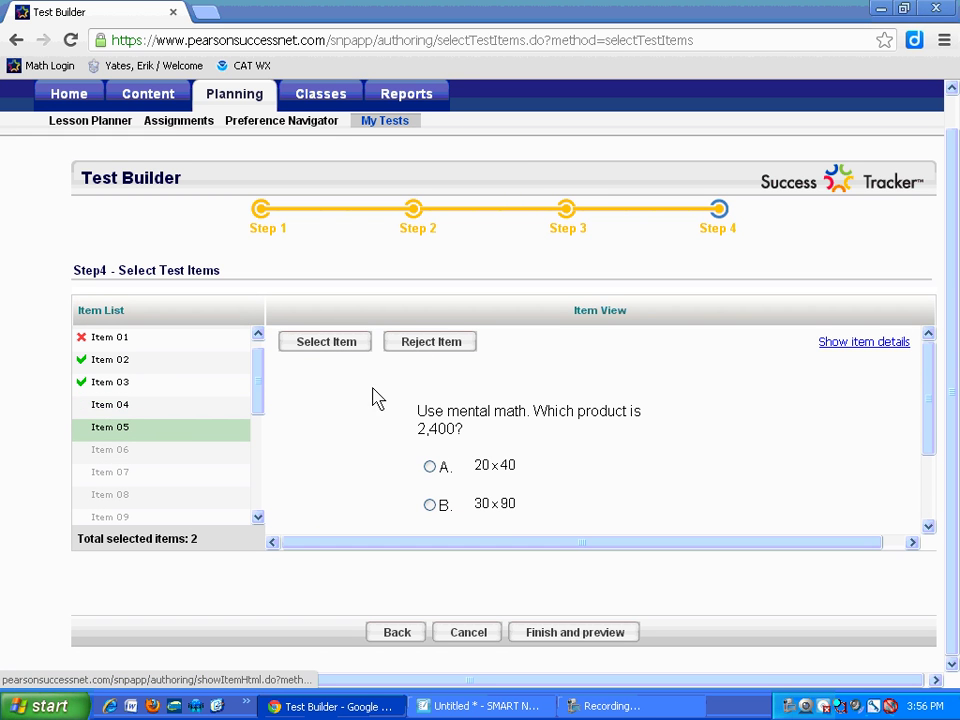
{"action": "left_click", "coordinate": [354, 348]}
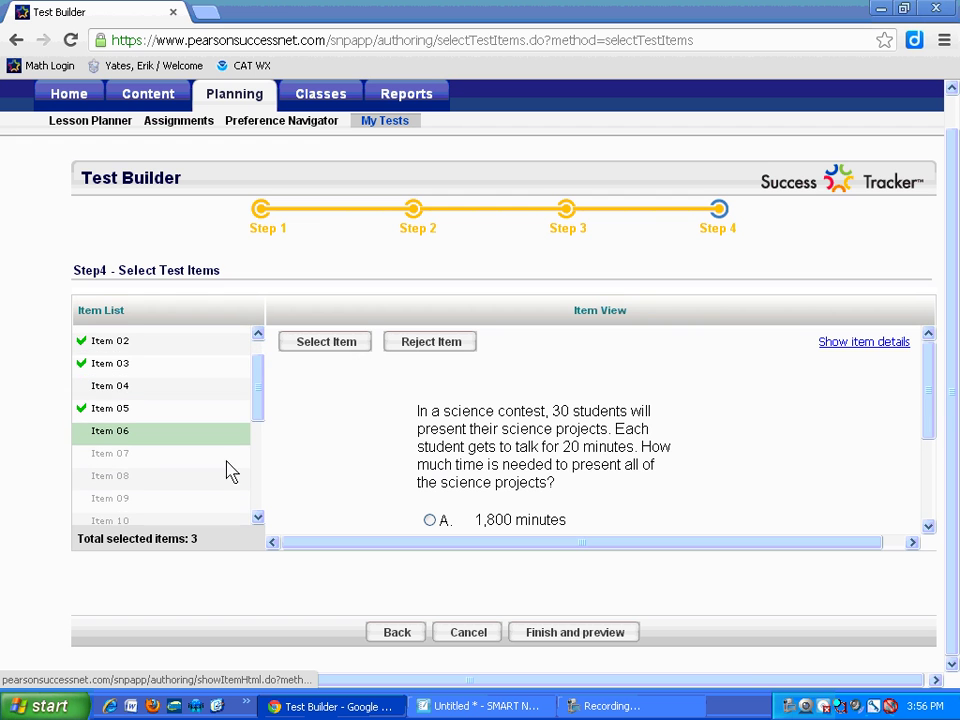
{"action": "left_click_drag", "start_coordinate": [258, 411], "coordinate": [258, 456]}
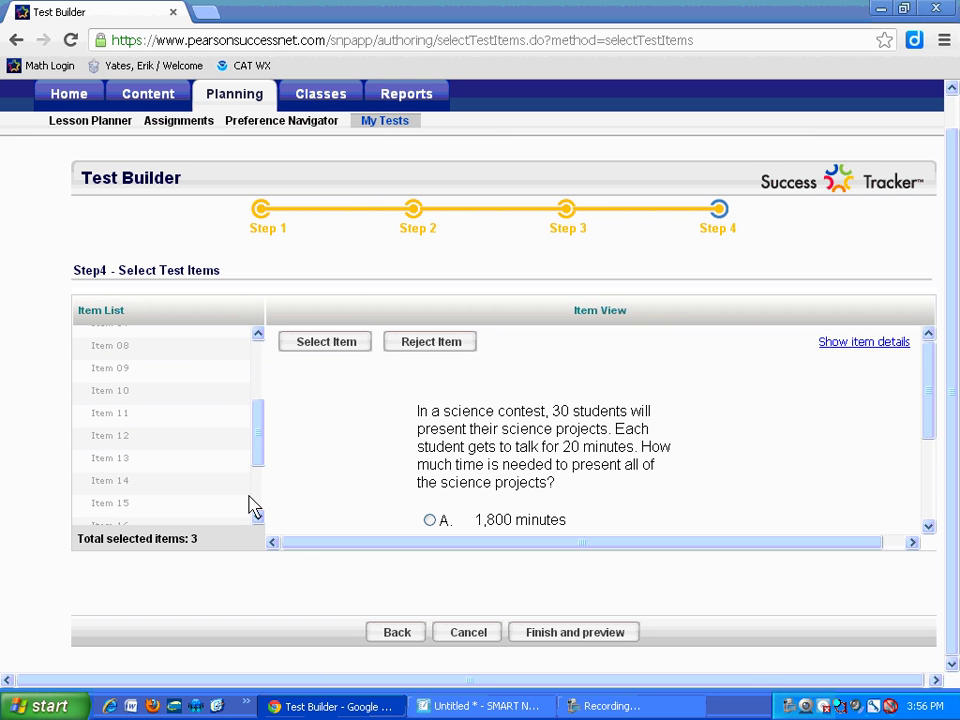
{"action": "left_click", "coordinate": [219, 547]}
{"action": "left_click", "coordinate": [219, 547]}
Step: Add Items 10 and 14 through 19, bringing the total to ten selected items
{"action": "left_click", "coordinate": [125, 392]}
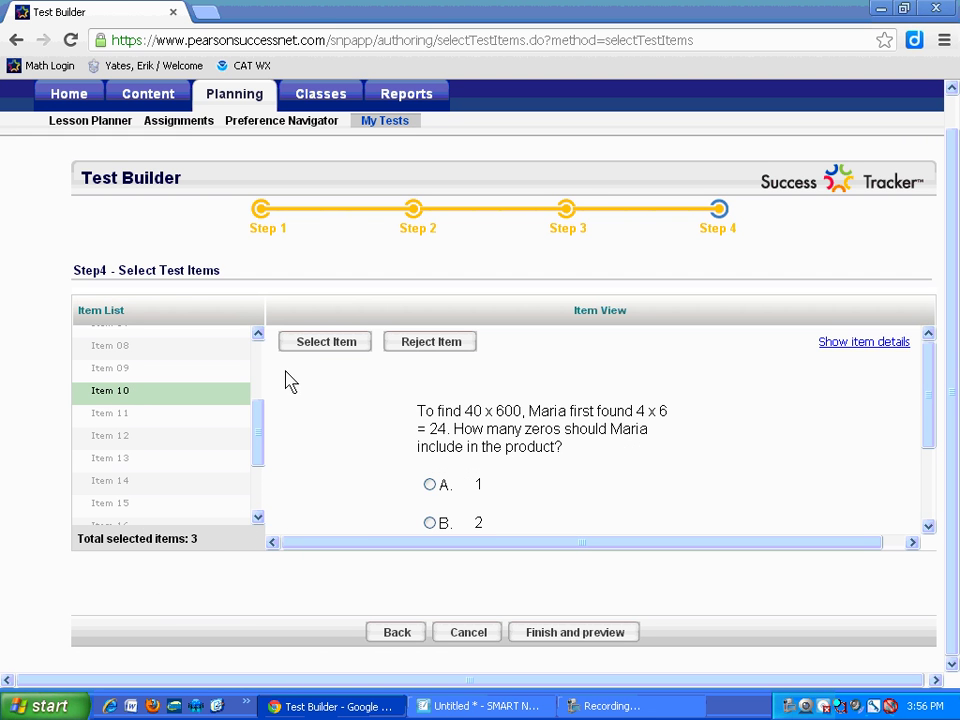
{"action": "left_click", "coordinate": [340, 348]}
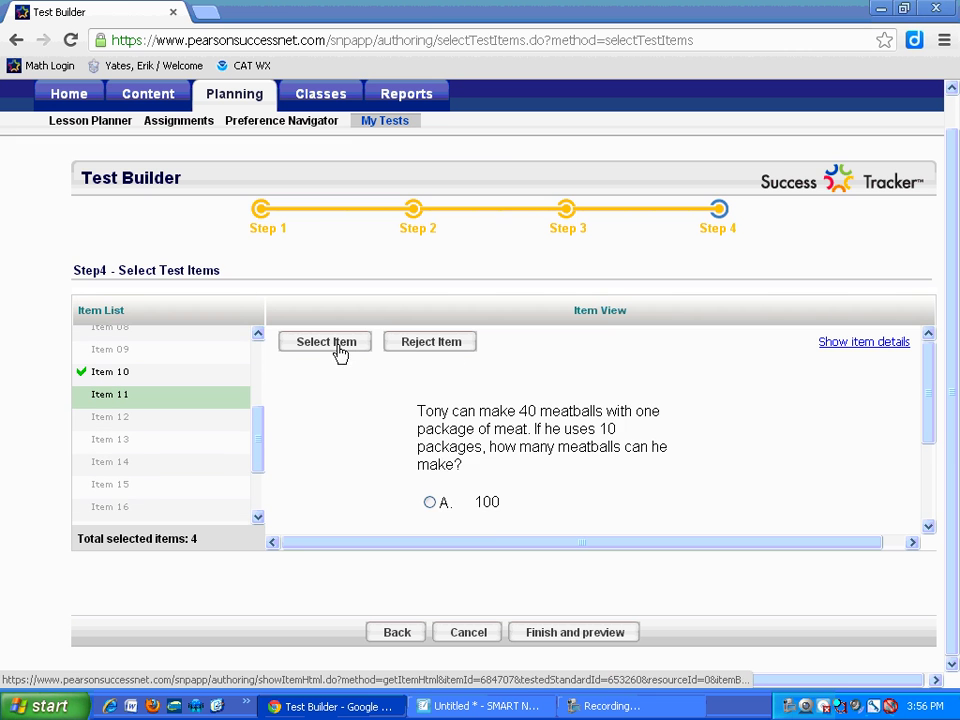
{"action": "left_click", "coordinate": [128, 466]}
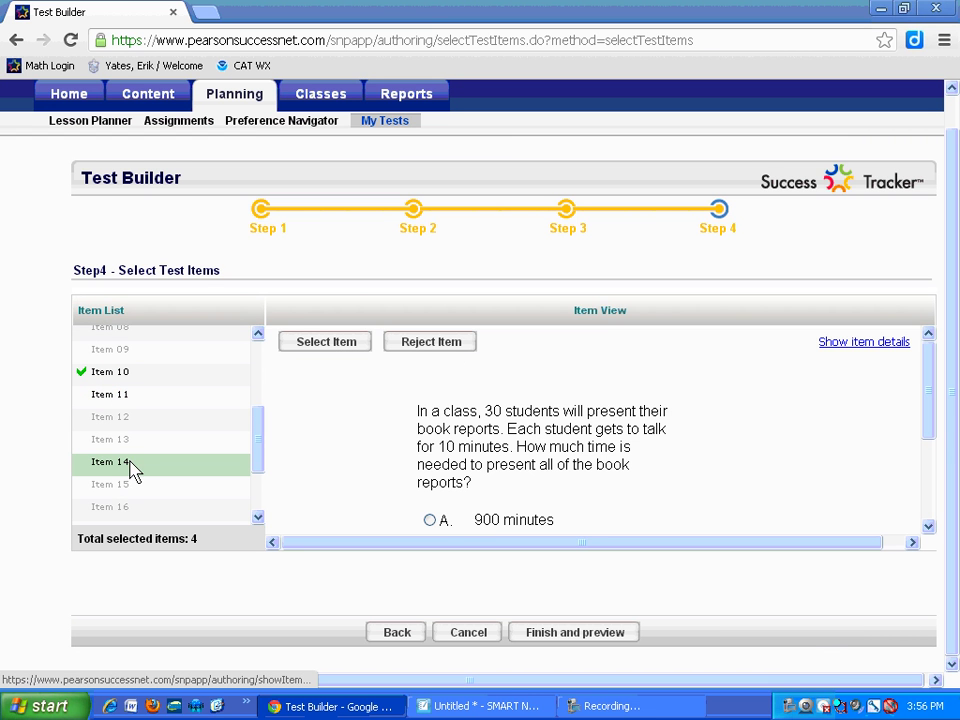
{"action": "left_click", "coordinate": [326, 348]}
{"action": "left_click_drag", "start_coordinate": [262, 455], "coordinate": [259, 486]}
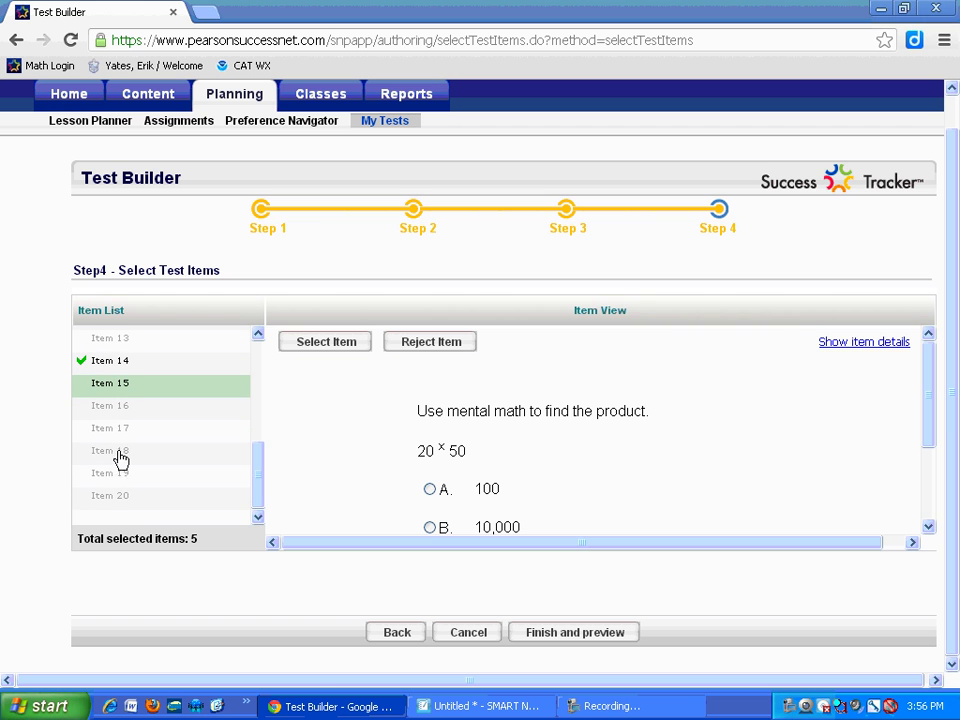
{"action": "left_click", "coordinate": [340, 345]}
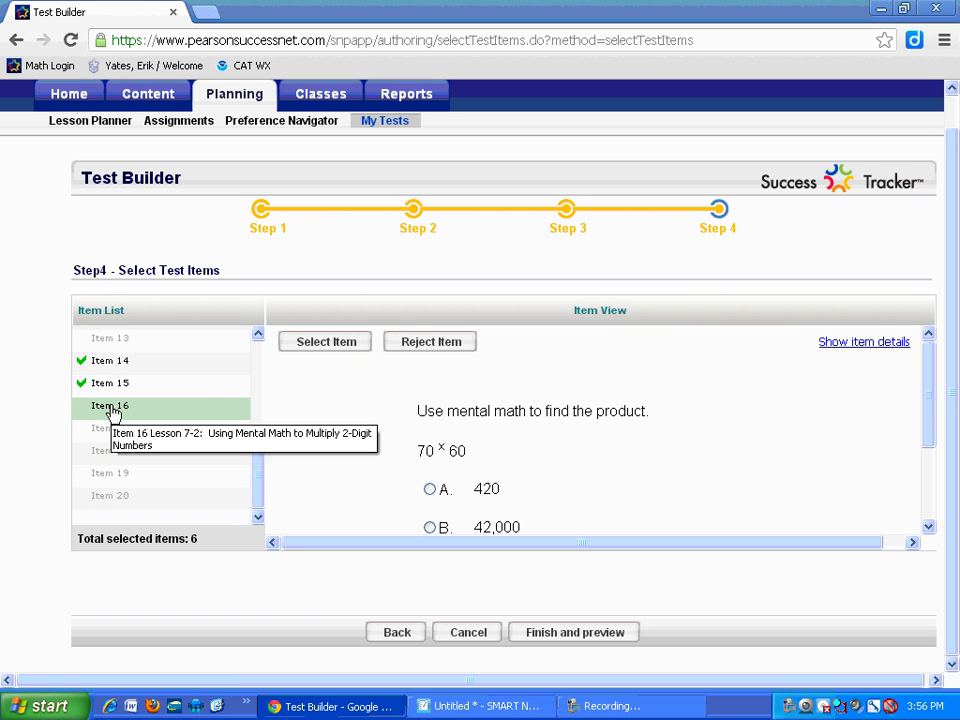
{"action": "left_click", "coordinate": [328, 350]}
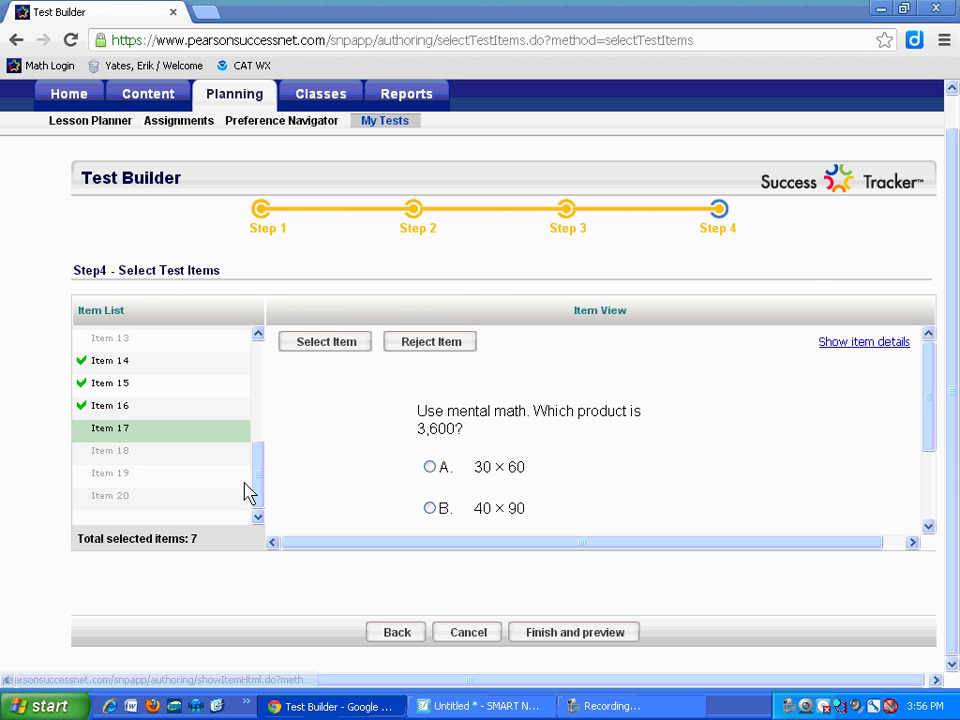
{"action": "left_click", "coordinate": [322, 343]}
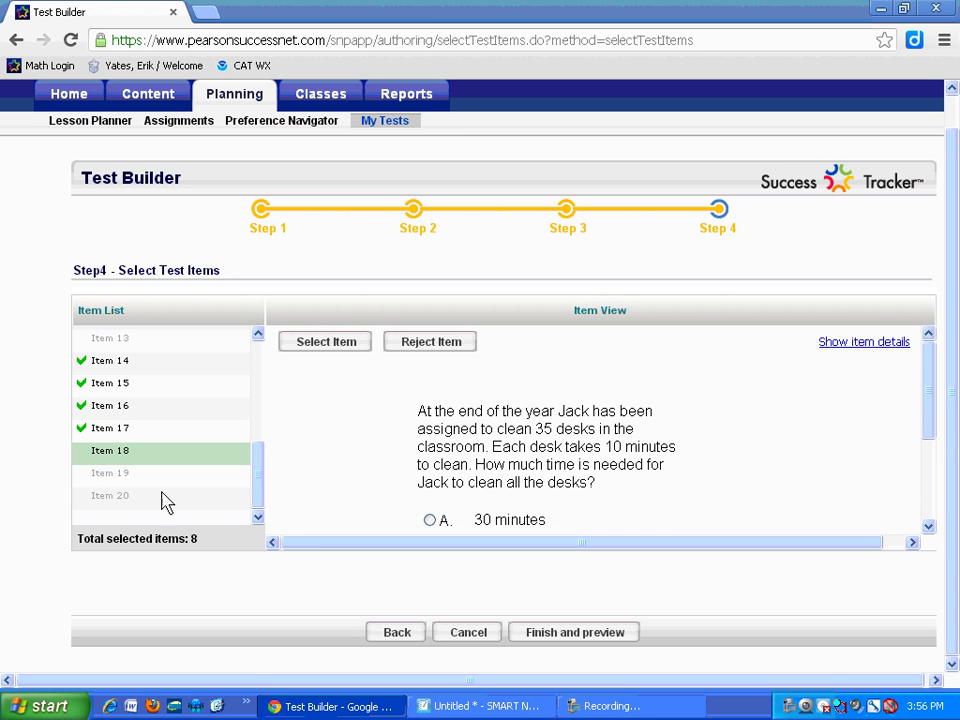
{"action": "left_click", "coordinate": [333, 348]}
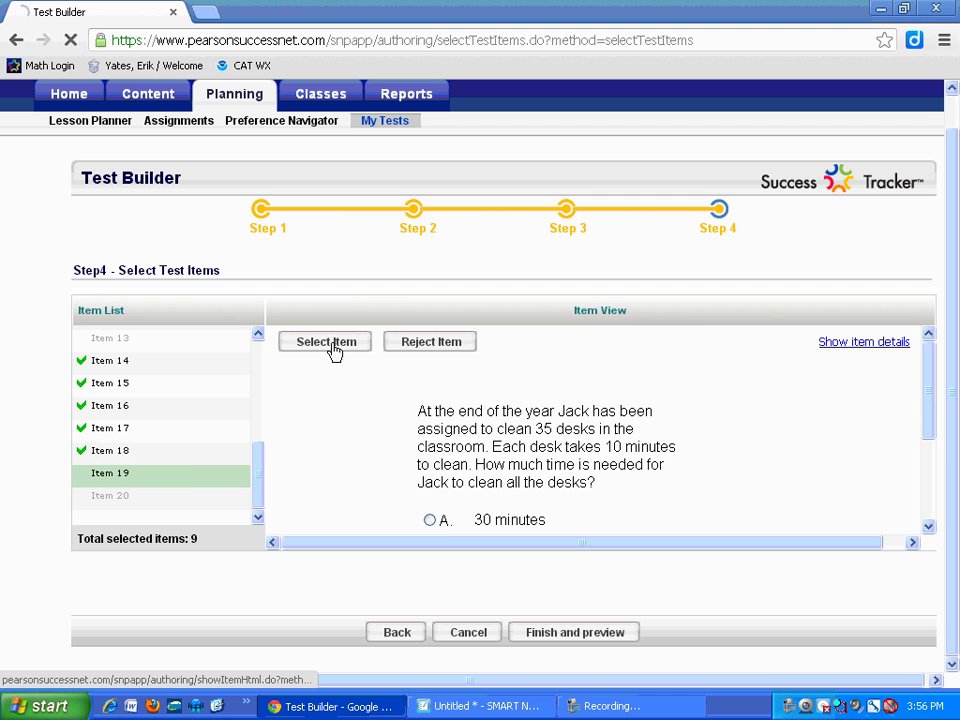
{"action": "left_click", "coordinate": [318, 346]}
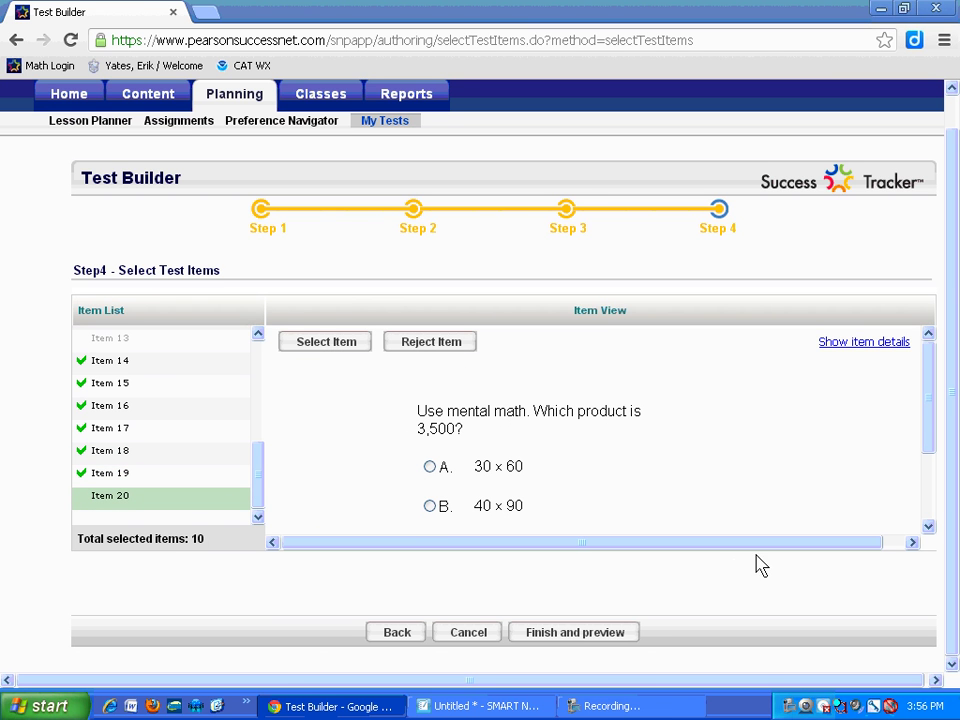
Step: Finish the Topic 7 Quiz and scroll through its preview of questions and correct responses
{"action": "left_click", "coordinate": [575, 634]}
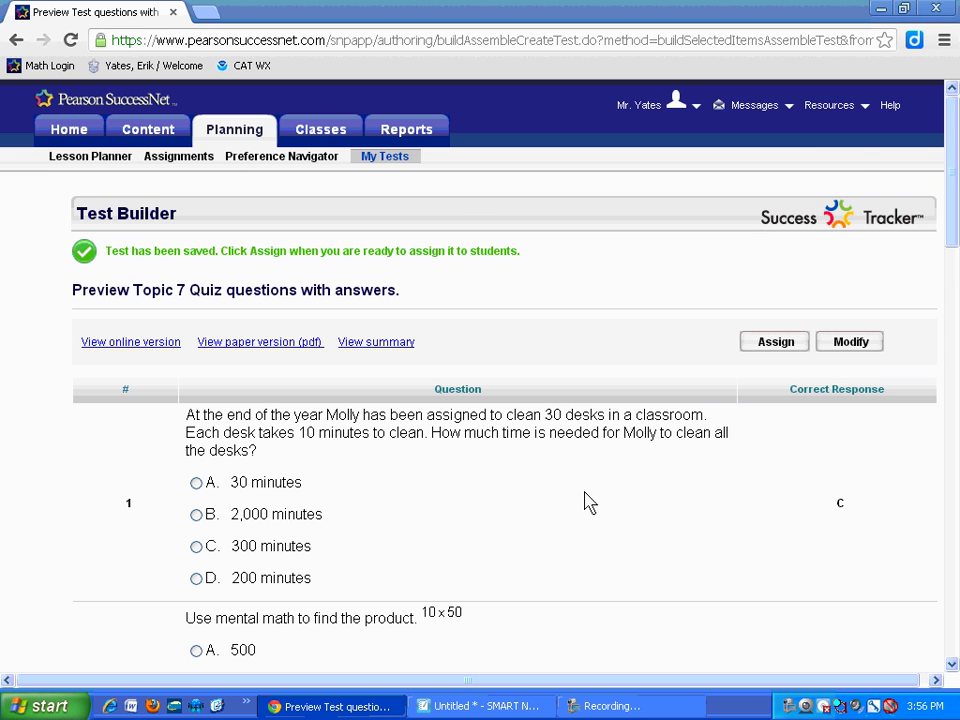
{"action": "scroll", "coordinate": [590, 503], "scroll_direction": "down", "scroll_amount": 8}
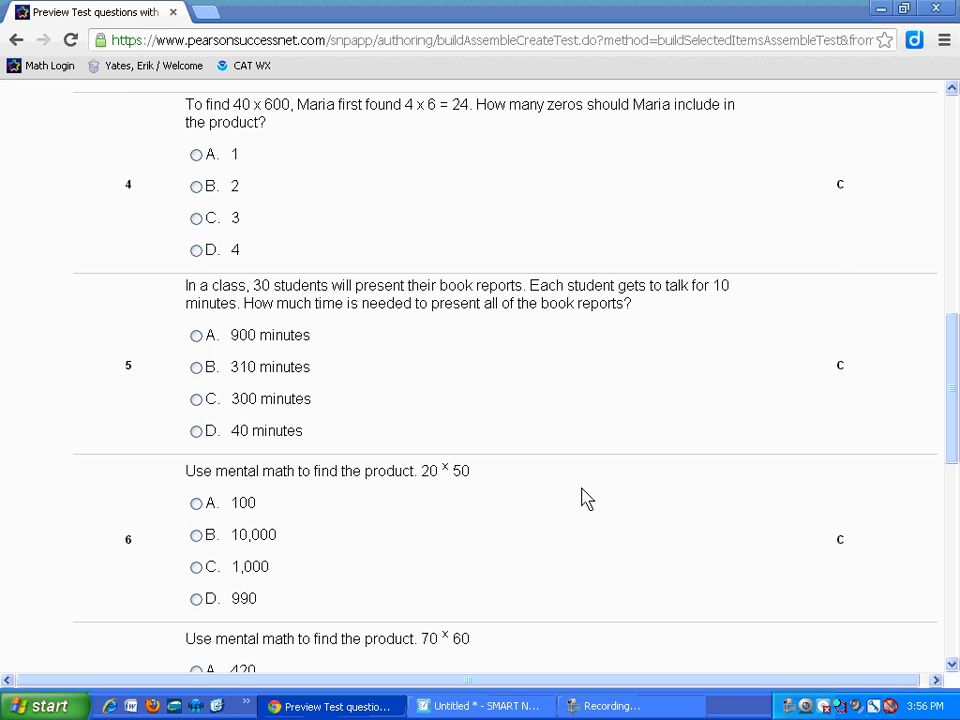
{"action": "scroll", "coordinate": [586, 499], "scroll_direction": "down", "scroll_amount": 2}
{"action": "scroll", "coordinate": [587, 490], "scroll_direction": "up", "scroll_amount": 12}
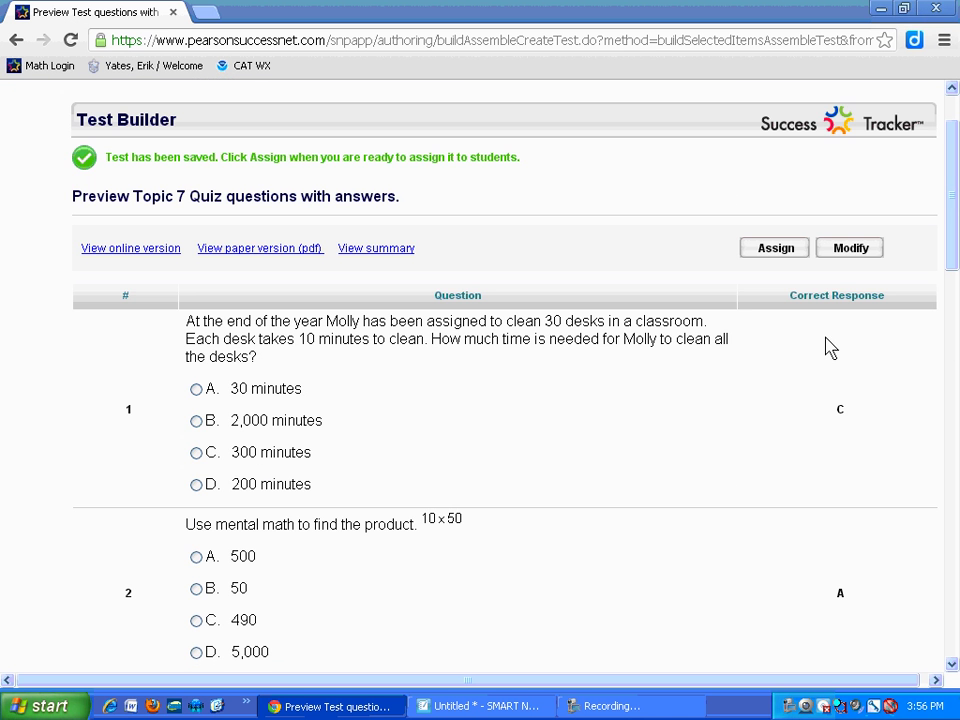
{"action": "left_click", "coordinate": [387, 251]}
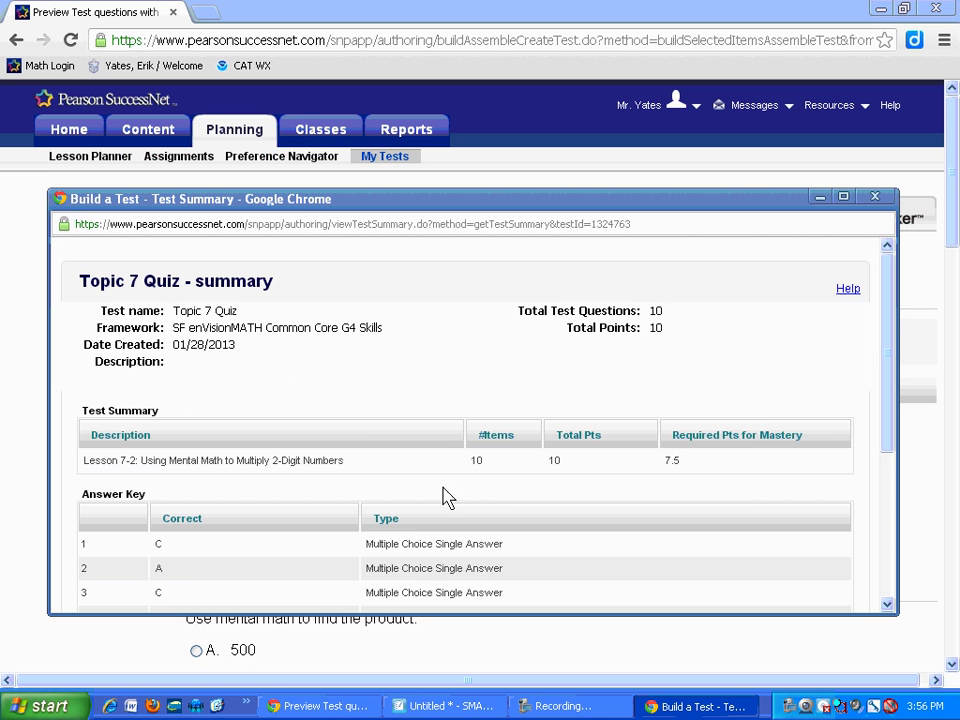
{"action": "scroll", "coordinate": [444, 500], "scroll_direction": "down", "scroll_amount": 4}
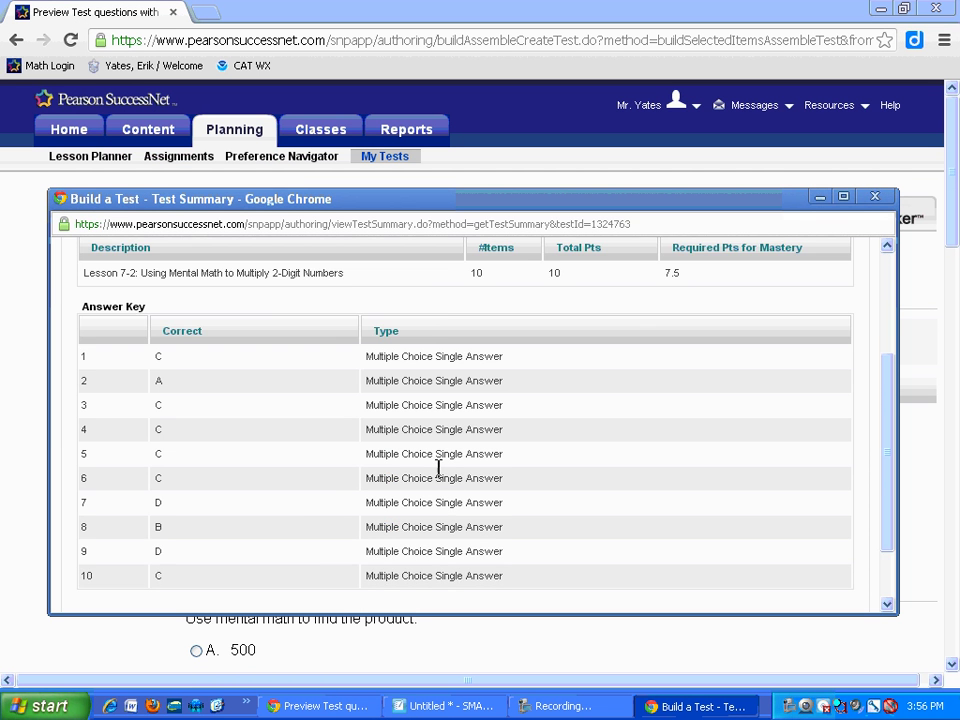
{"action": "scroll", "coordinate": [438, 468], "scroll_direction": "down", "scroll_amount": 2}
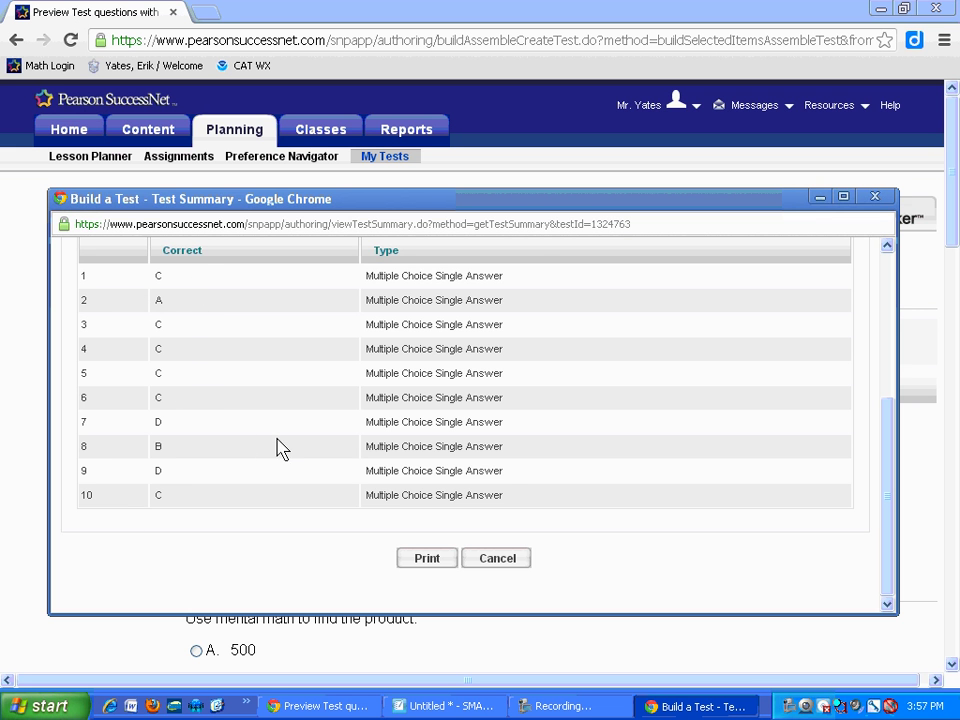
{"action": "scroll", "coordinate": [281, 439], "scroll_direction": "up", "scroll_amount": 6}
{"action": "scroll", "coordinate": [300, 450], "scroll_direction": "down", "scroll_amount": 6}
{"action": "left_click", "coordinate": [393, 566]}
{"action": "left_click", "coordinate": [874, 197]}
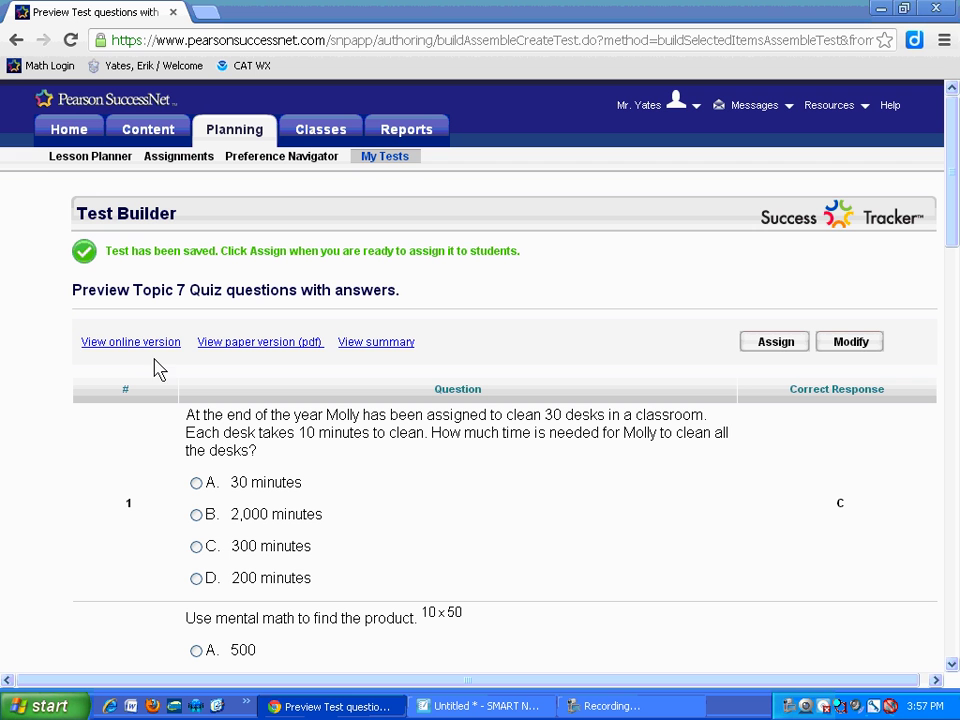
{"action": "left_click", "coordinate": [262, 345]}
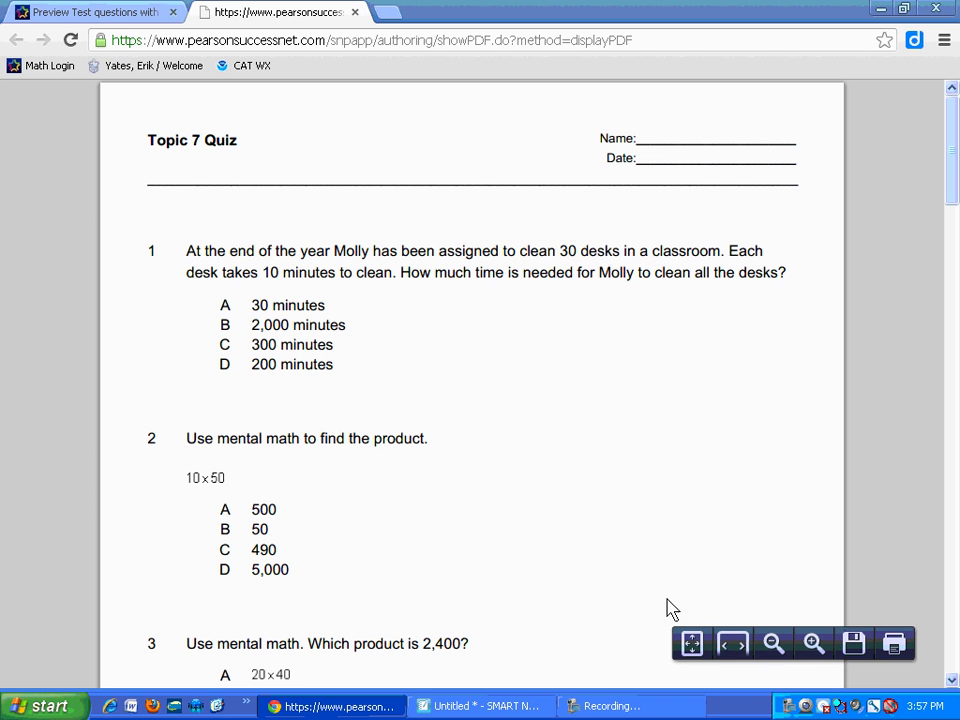
{"action": "left_click", "coordinate": [895, 646]}
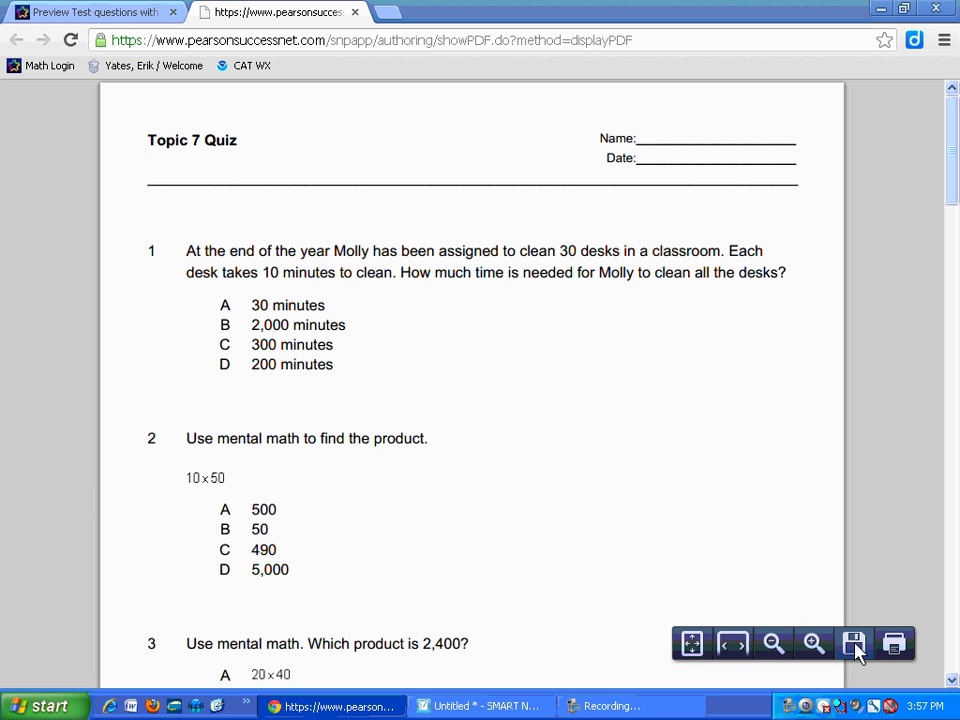
{"action": "left_click", "coordinate": [855, 646]}
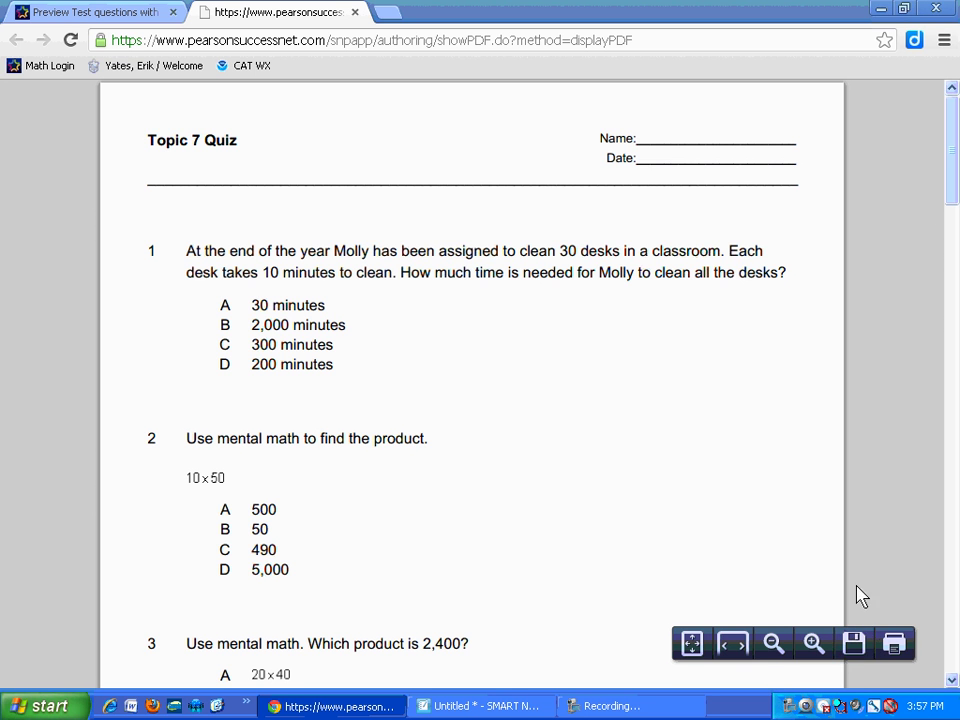
{"action": "left_click", "coordinate": [354, 12]}
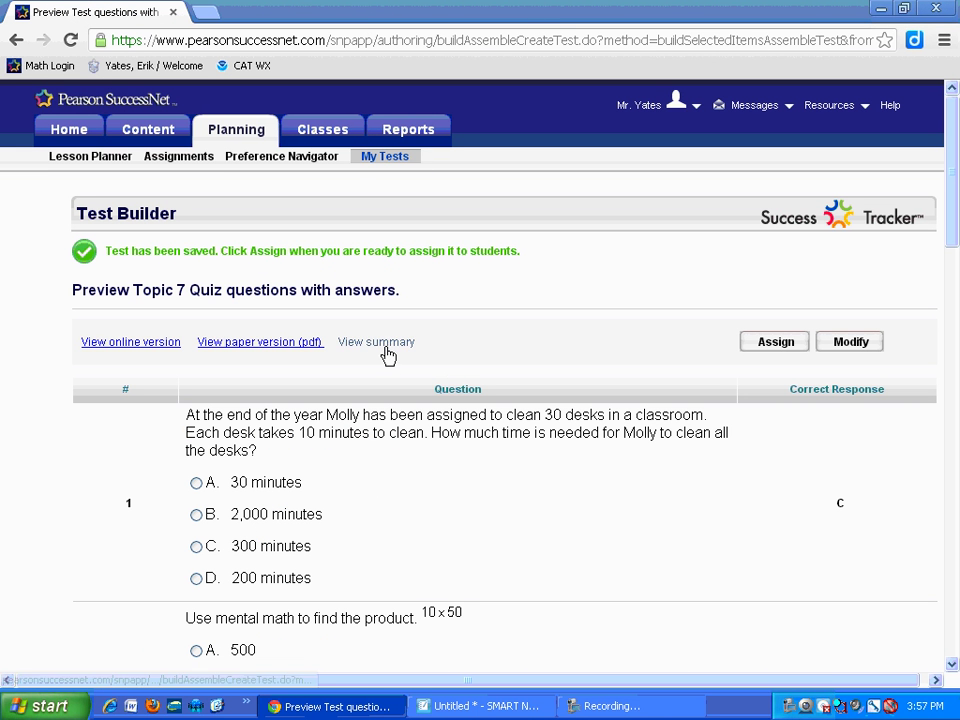
Step: Open the Assign Test form for Topic 7 Quiz, dated 01/28/2013 to 02/04/2013
{"action": "left_click", "coordinate": [776, 343]}
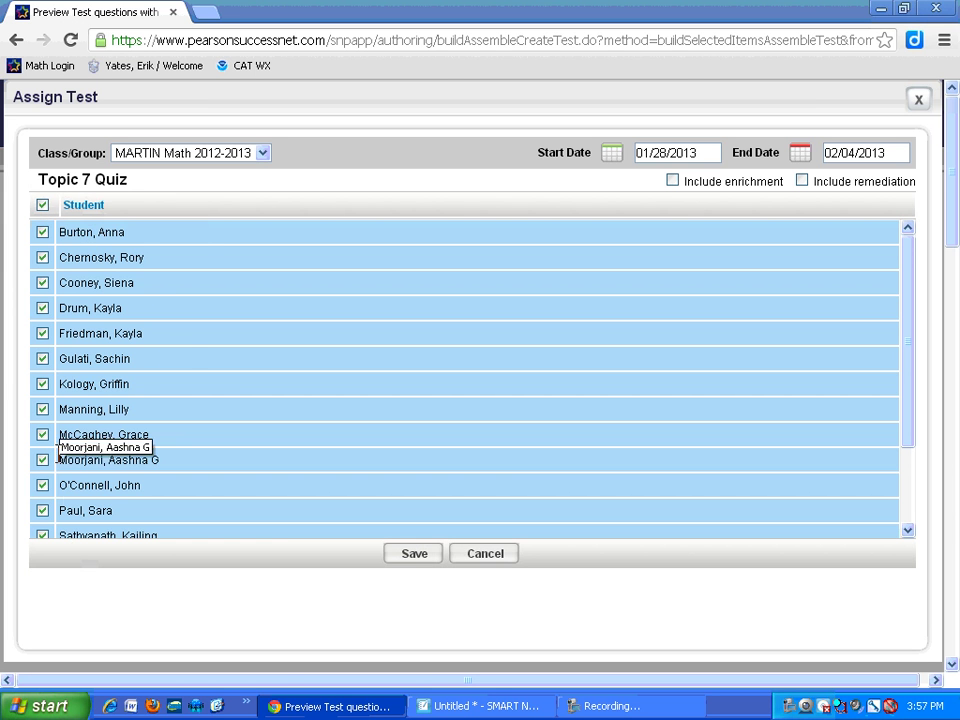
Step: Toggle individual and whole-class student checkboxes, then cancel the assignment without saving
{"action": "left_click", "coordinate": [43, 206]}
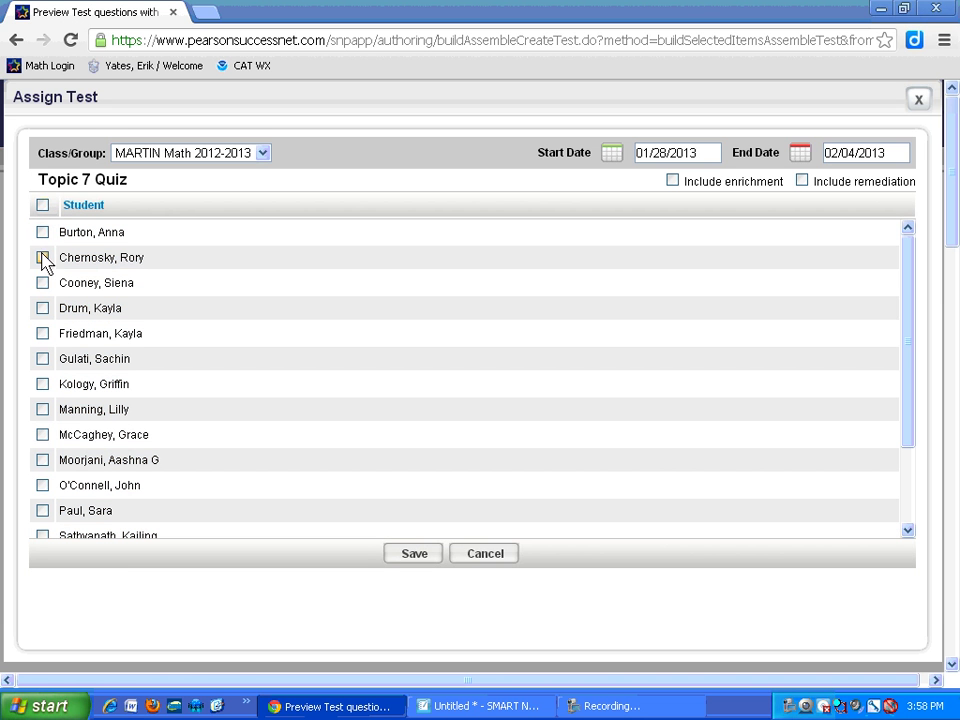
{"action": "left_click", "coordinate": [42, 258]}
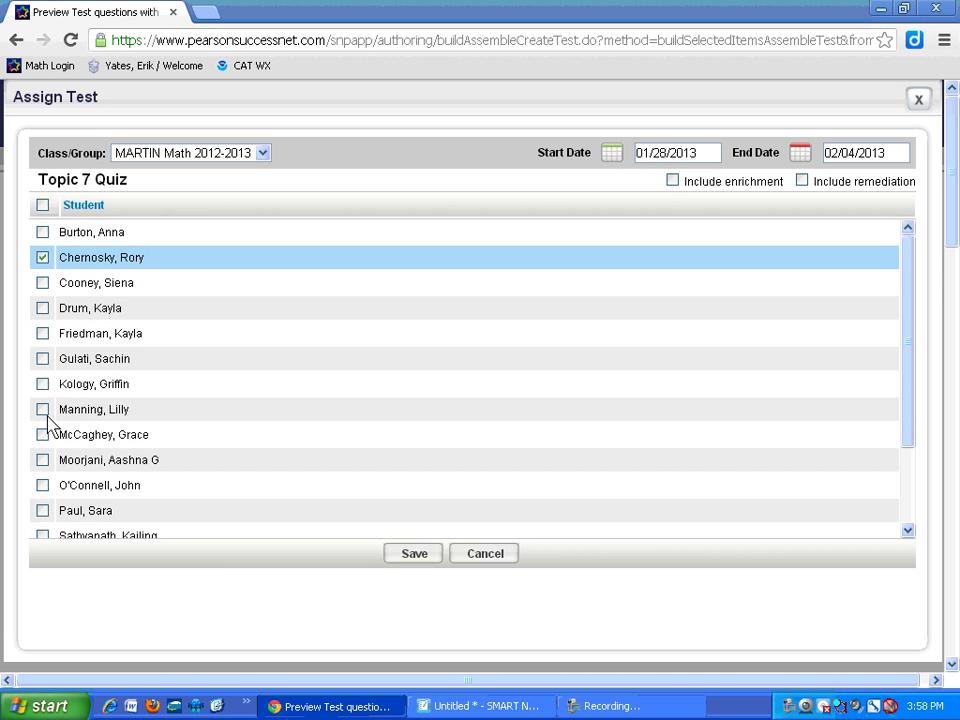
{"action": "left_click", "coordinate": [43, 410]}
{"action": "left_click", "coordinate": [42, 308]}
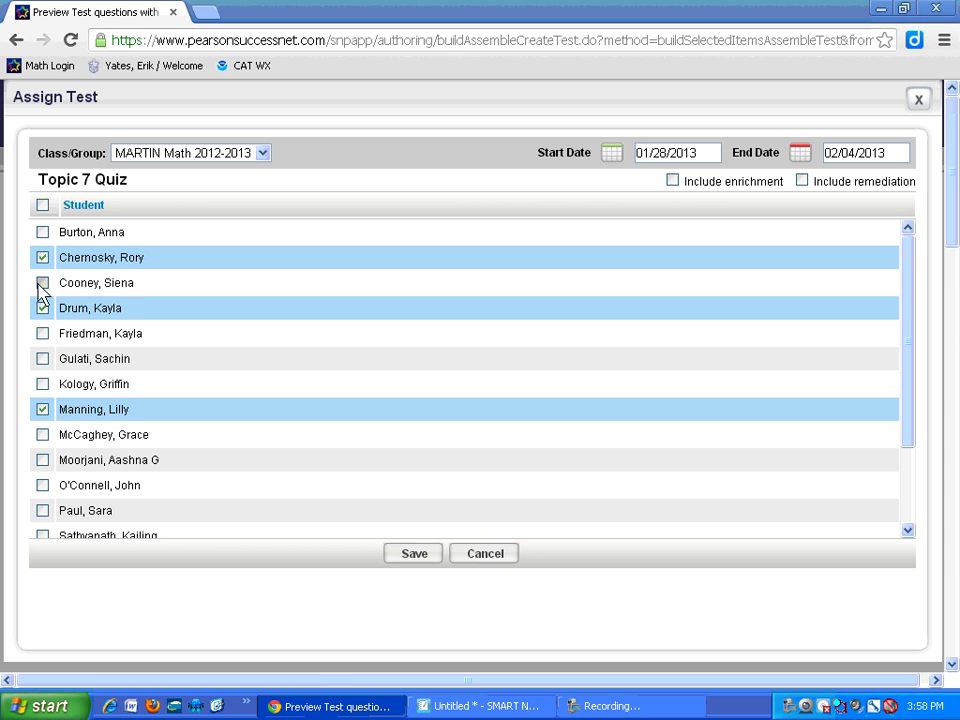
{"action": "left_click", "coordinate": [42, 283]}
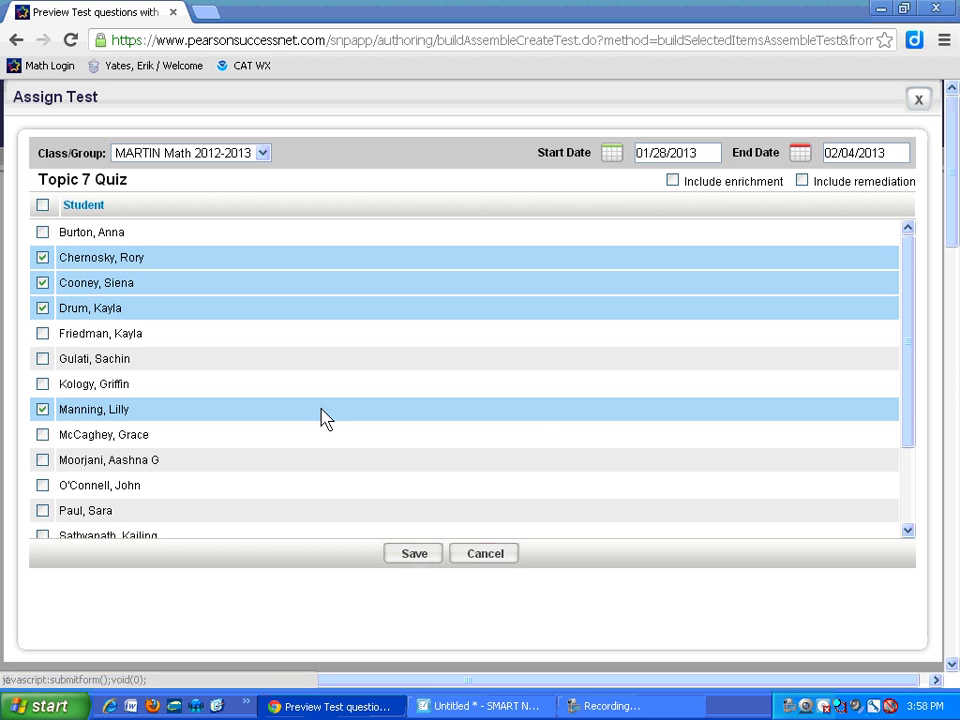
{"action": "left_click", "coordinate": [42, 206]}
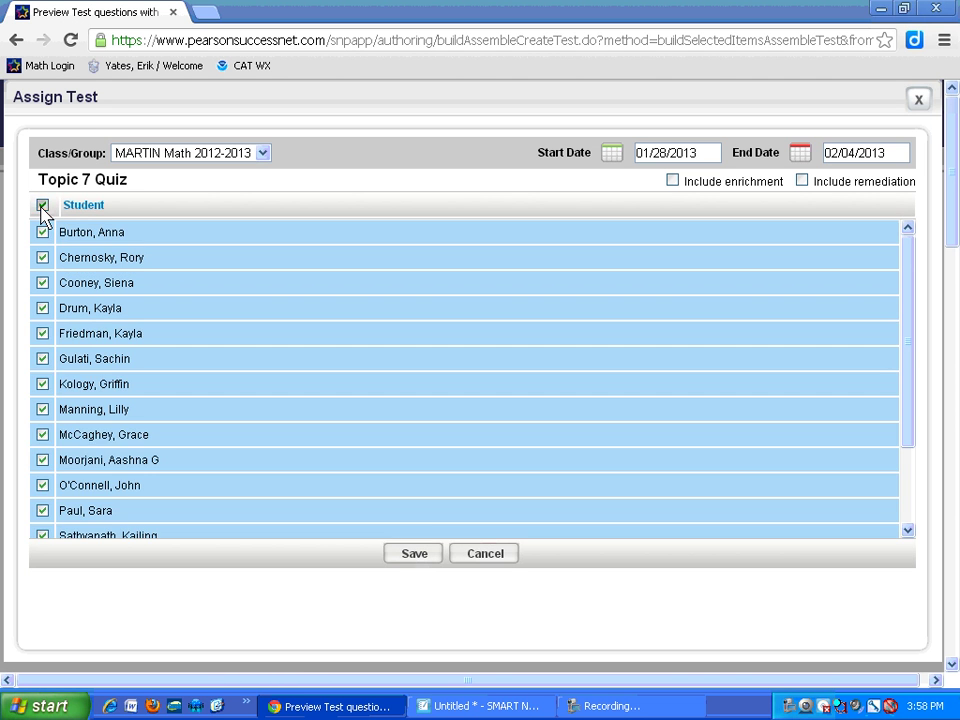
{"action": "left_click", "coordinate": [42, 206]}
{"action": "left_click", "coordinate": [485, 554]}
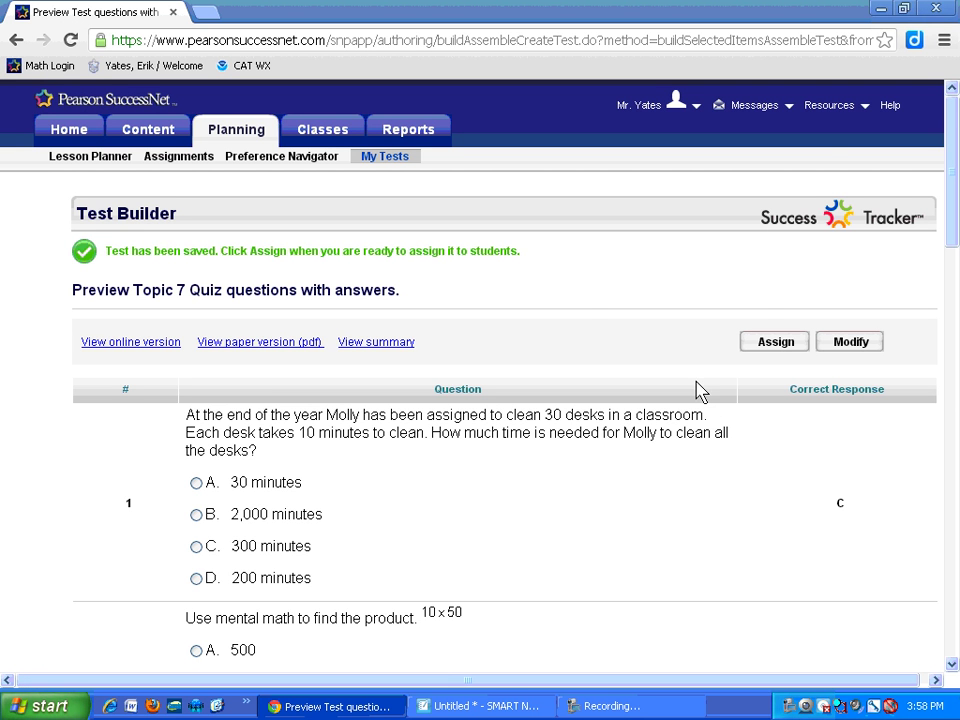
Step: Switch to the SMART Notebook title slide on creating assessments with Test Maker
{"action": "scroll", "coordinate": [594, 407], "scroll_direction": "down", "scroll_amount": 1}
{"action": "scroll", "coordinate": [564, 508], "scroll_direction": "up", "scroll_amount": 1}
{"action": "left_click", "coordinate": [470, 706]}
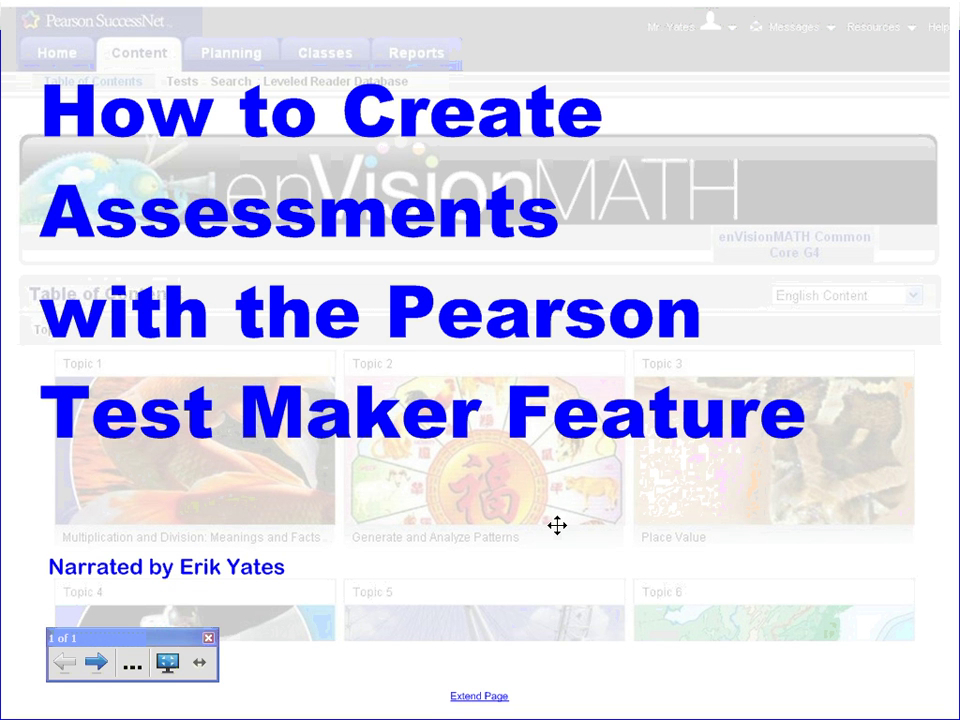